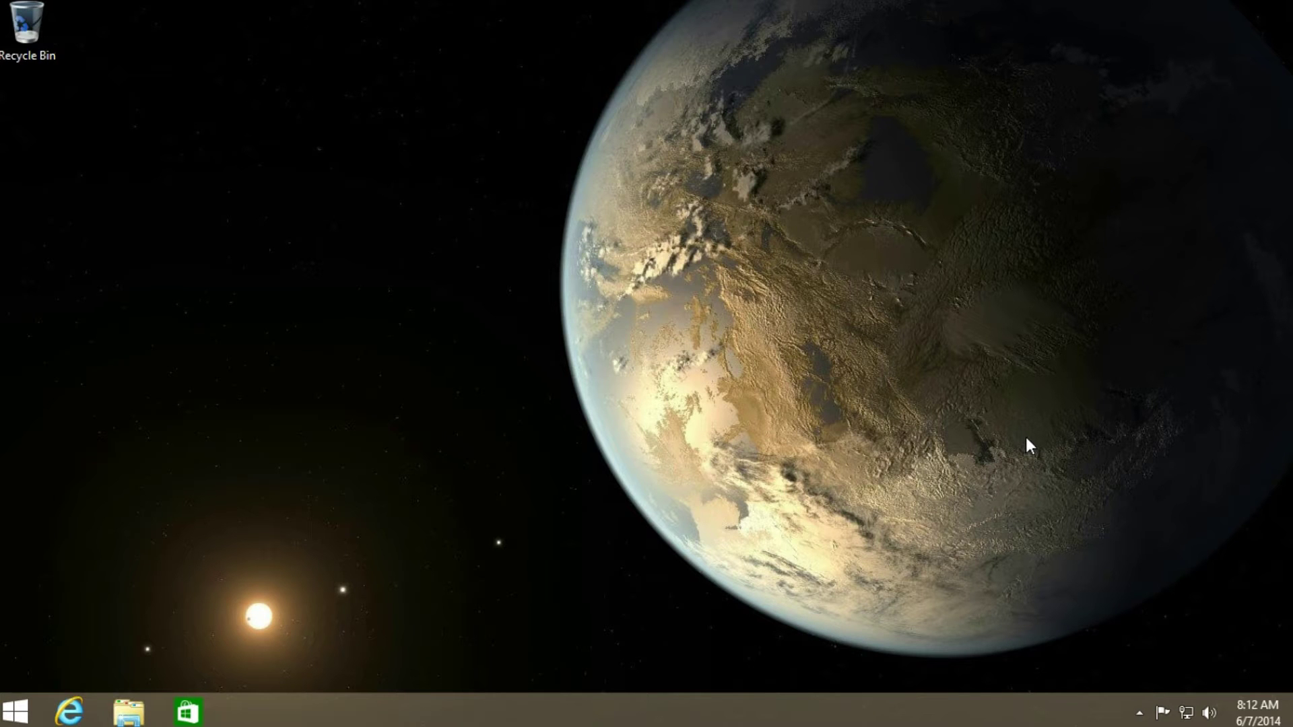
- Go from the Windows 8 Start screen back to the desktop and launch Internet Explorer
left_click(15, 711)
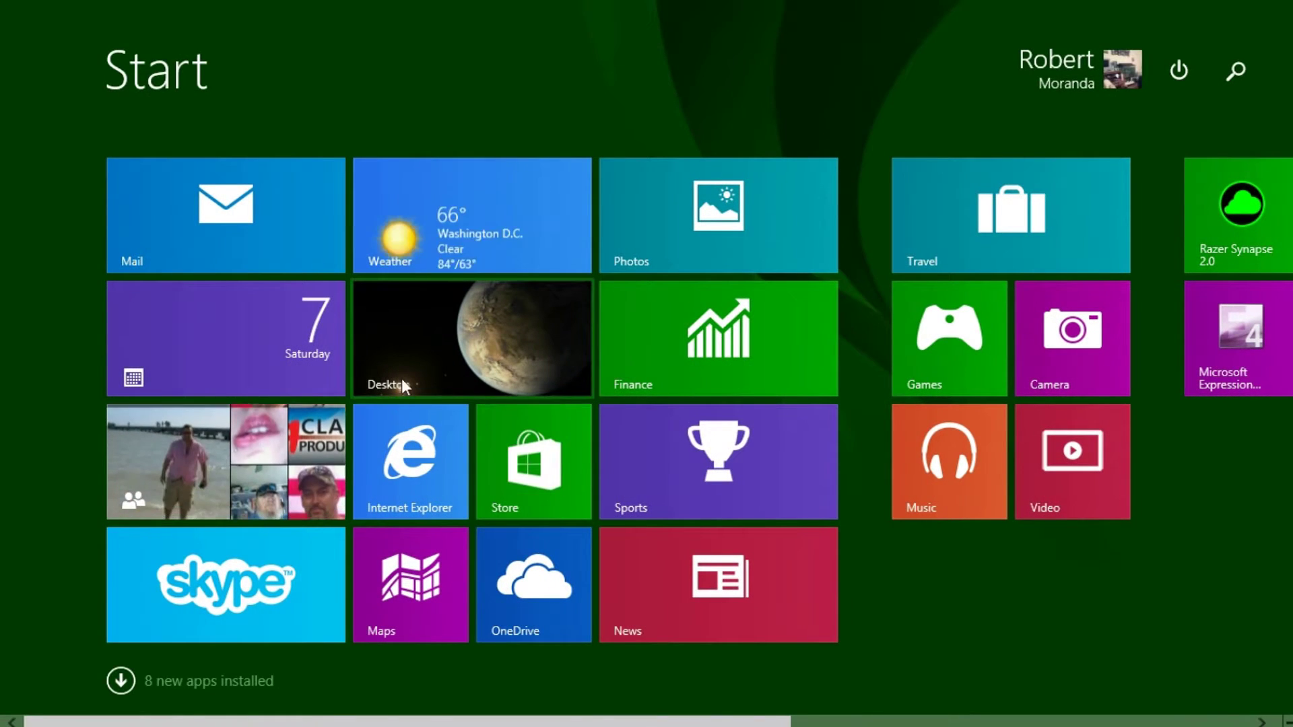
left_click(402, 377)
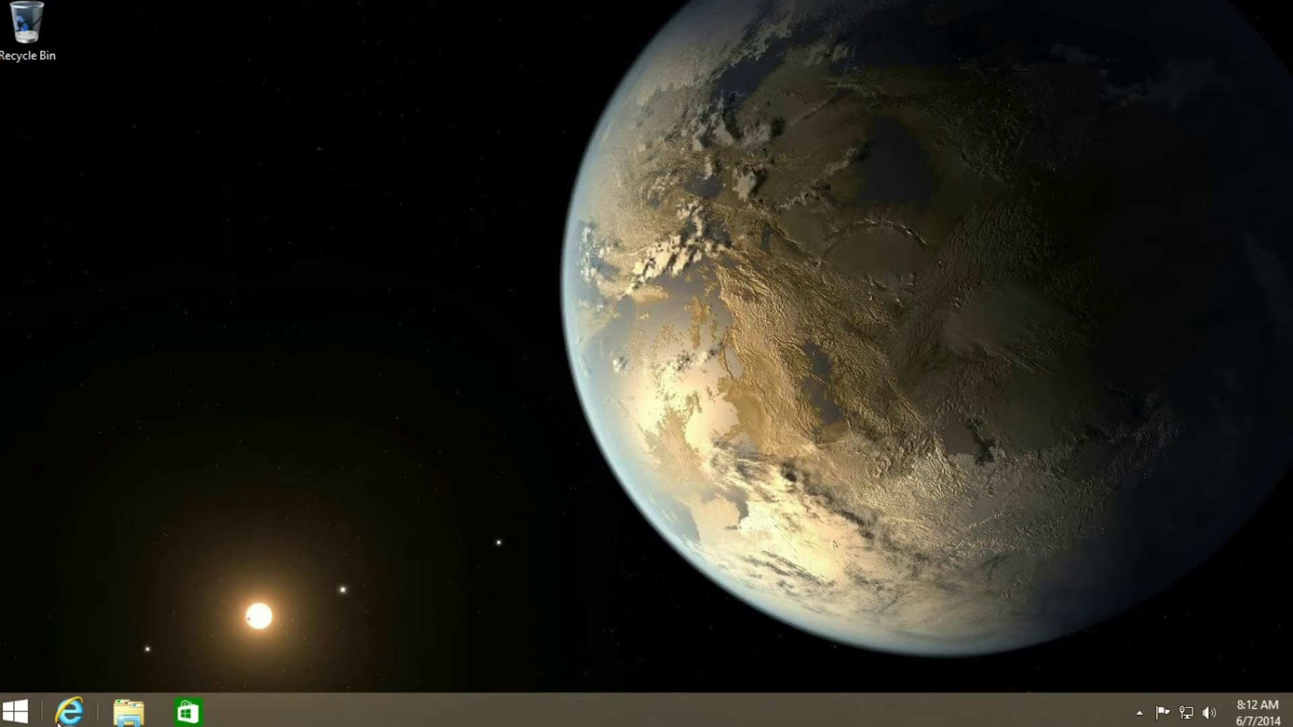
left_click(64, 719)
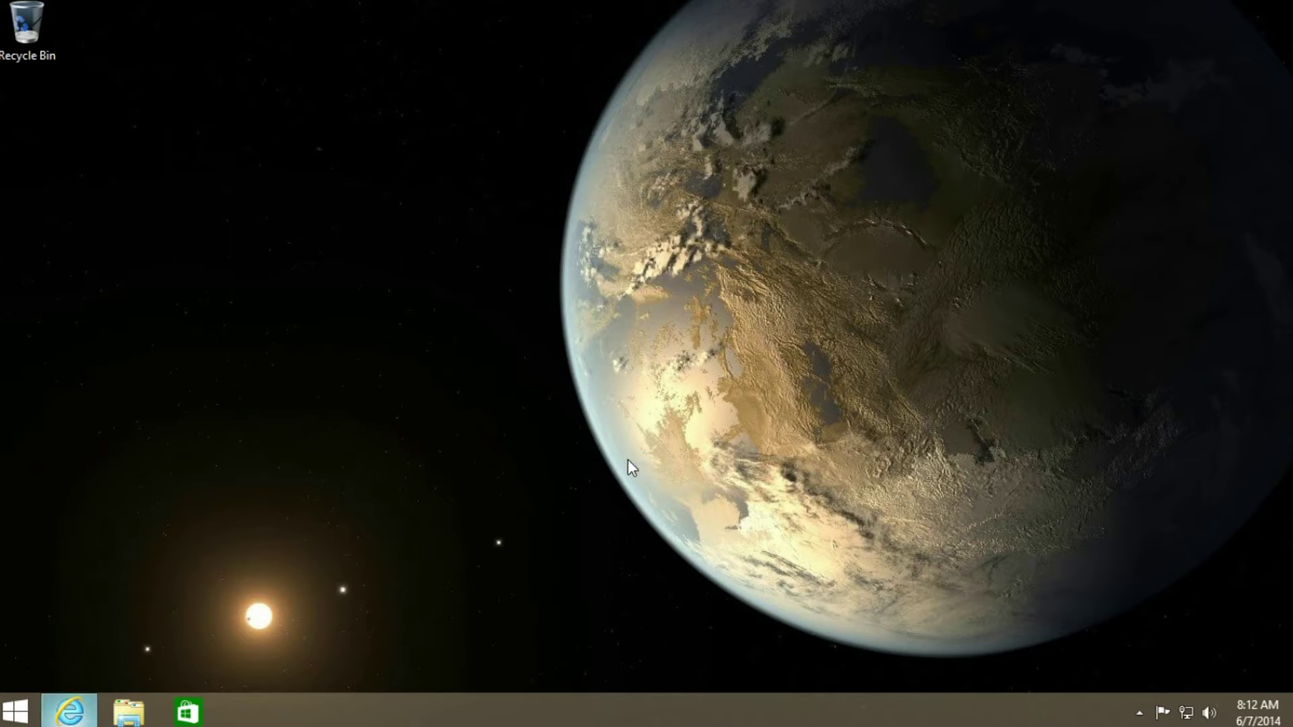
- Load ninite.com in Internet Explorer's address bar, correcting the typo
left_click(225, 30)
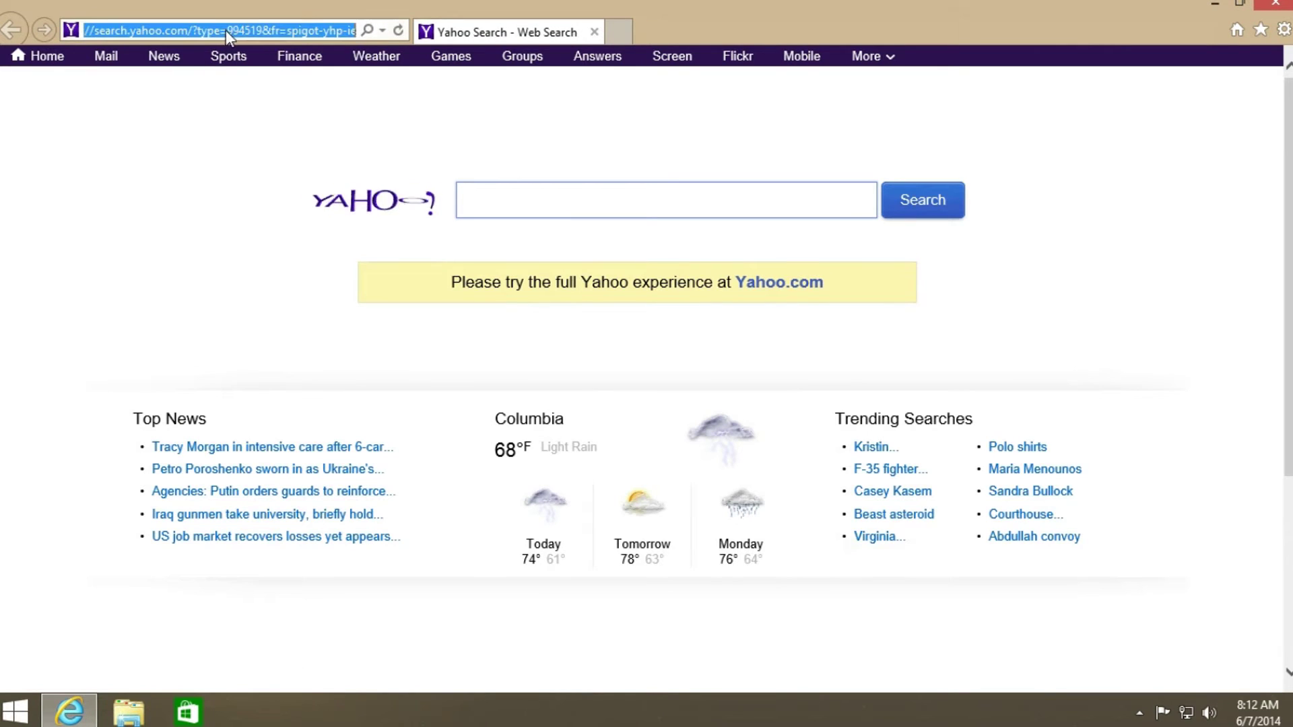
type("nin")
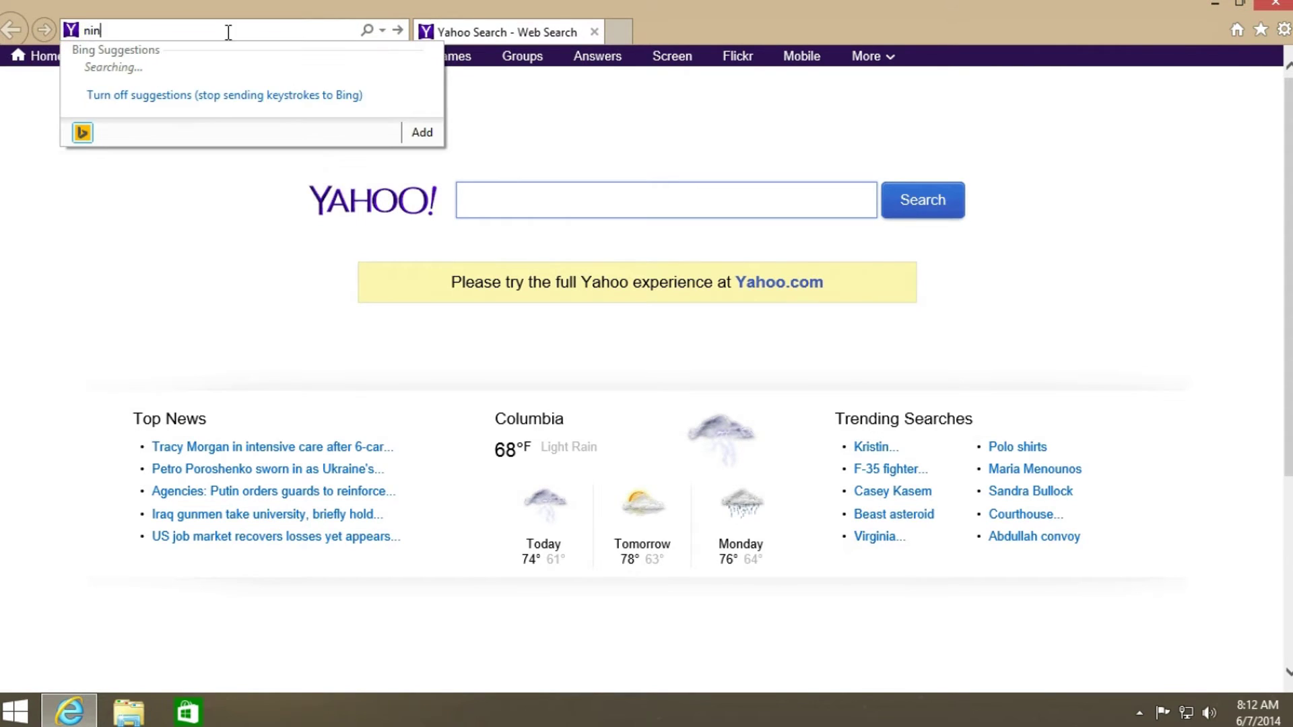
type("it3e.")
key("BackSpace")
type("e.com/")
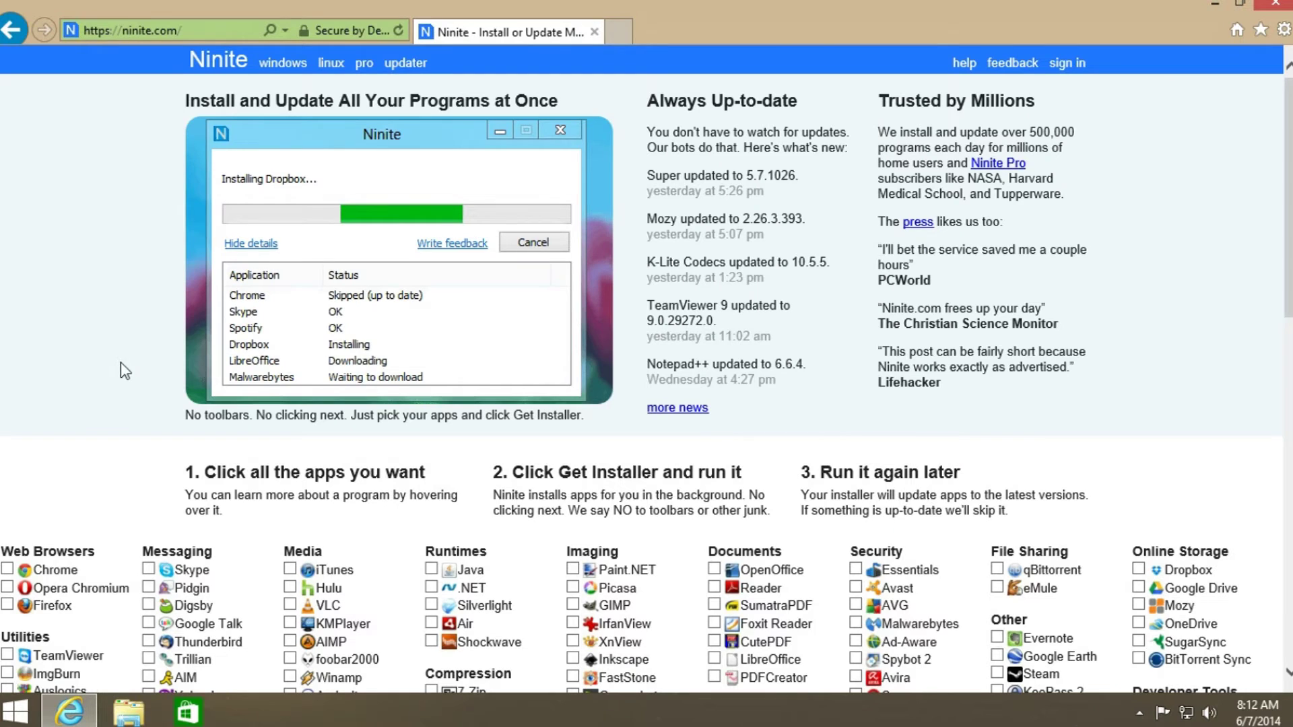
- Tick Chrome, ImgBurn, Classic Start, VLC, Java, Silverlight and WinRAR in Ninite's app list
scroll(120, 368, "down", 3)
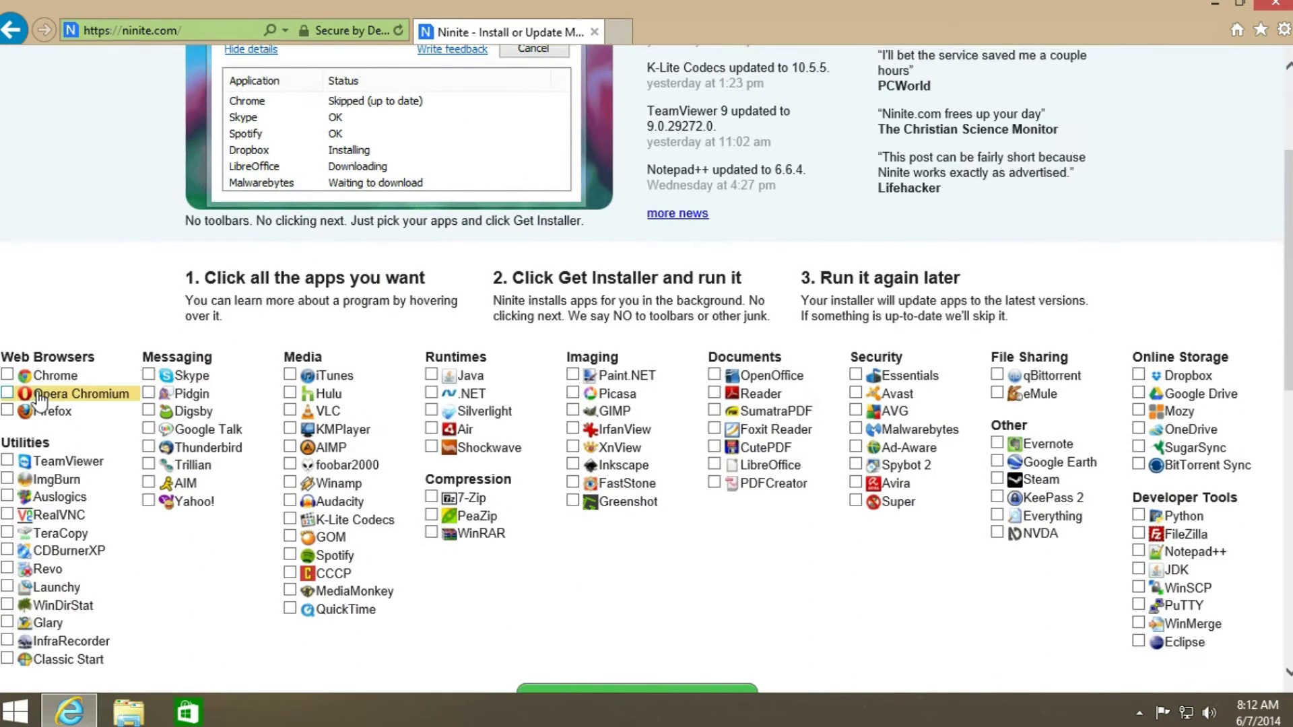
left_click(54, 376)
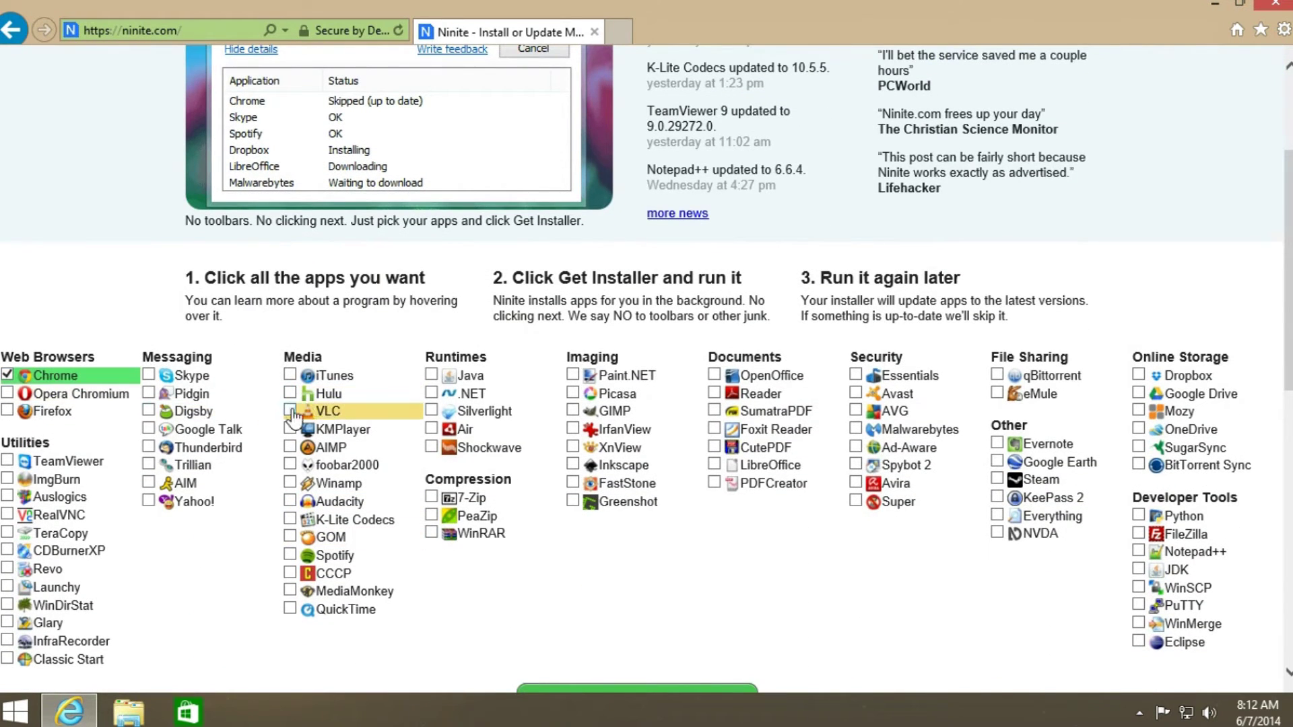
mouse_move(54, 378)
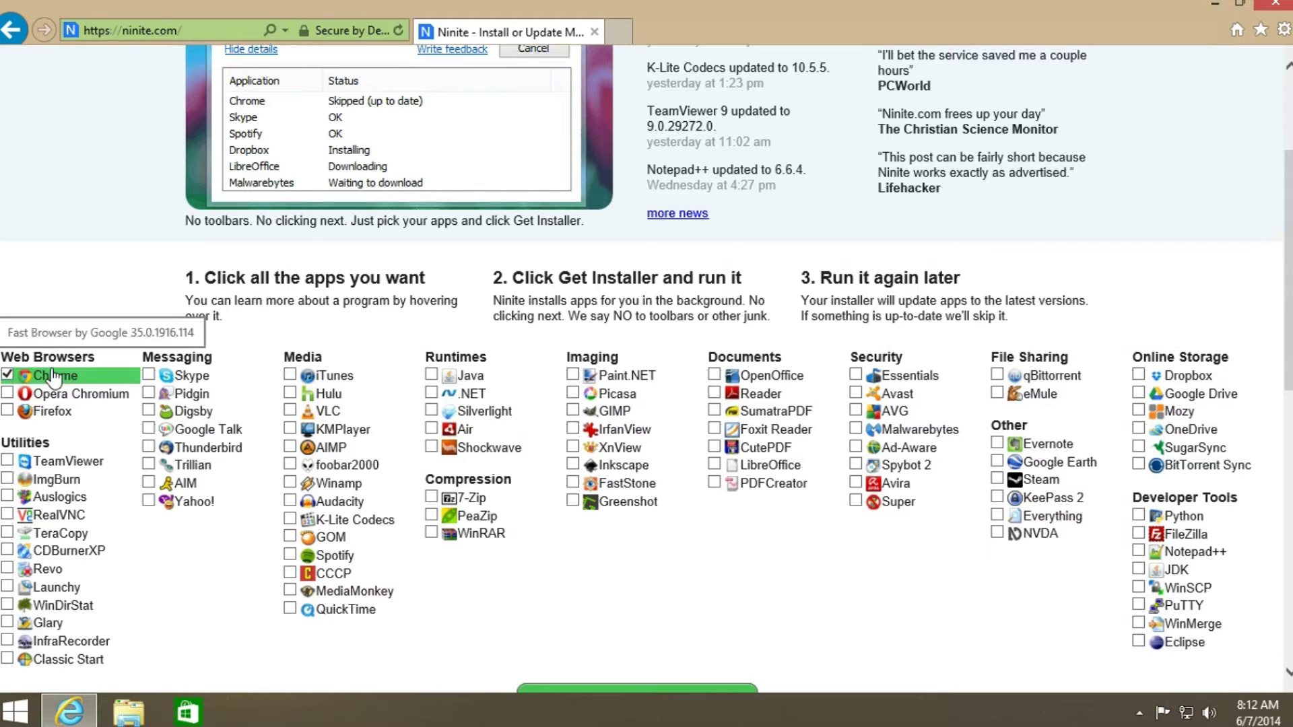
left_click(58, 482)
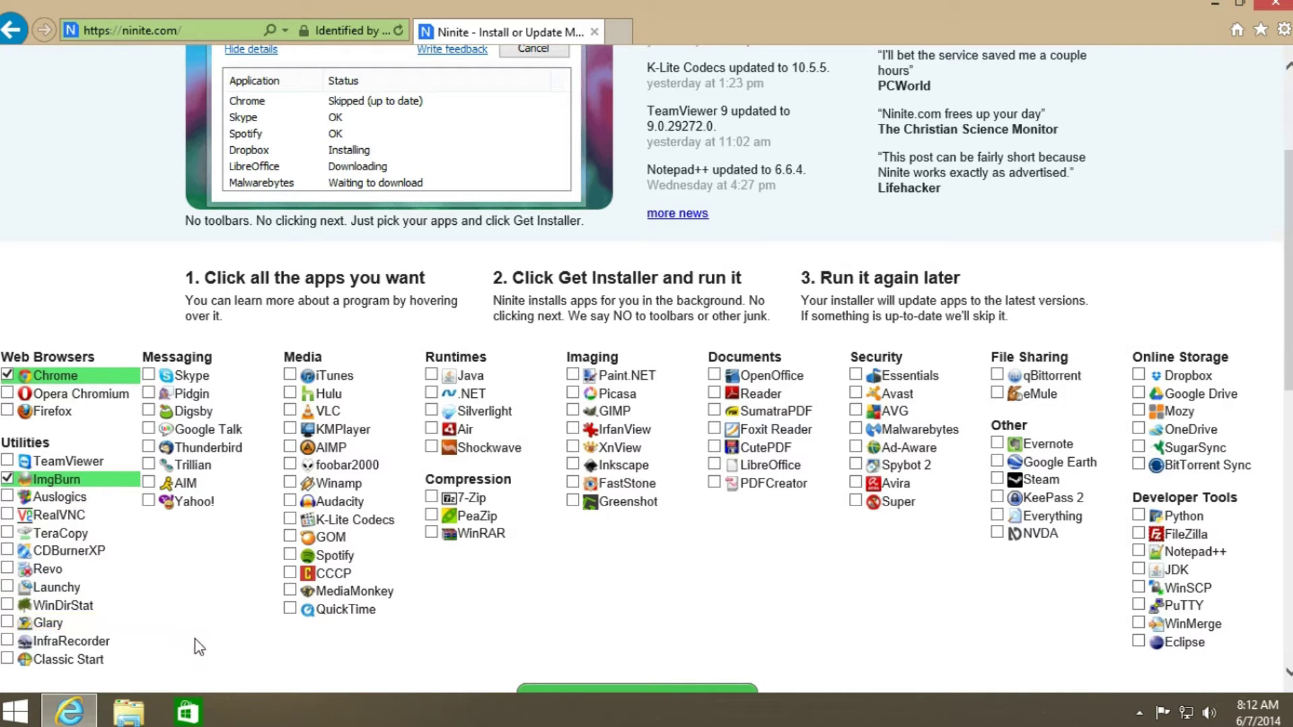
left_click(35, 661)
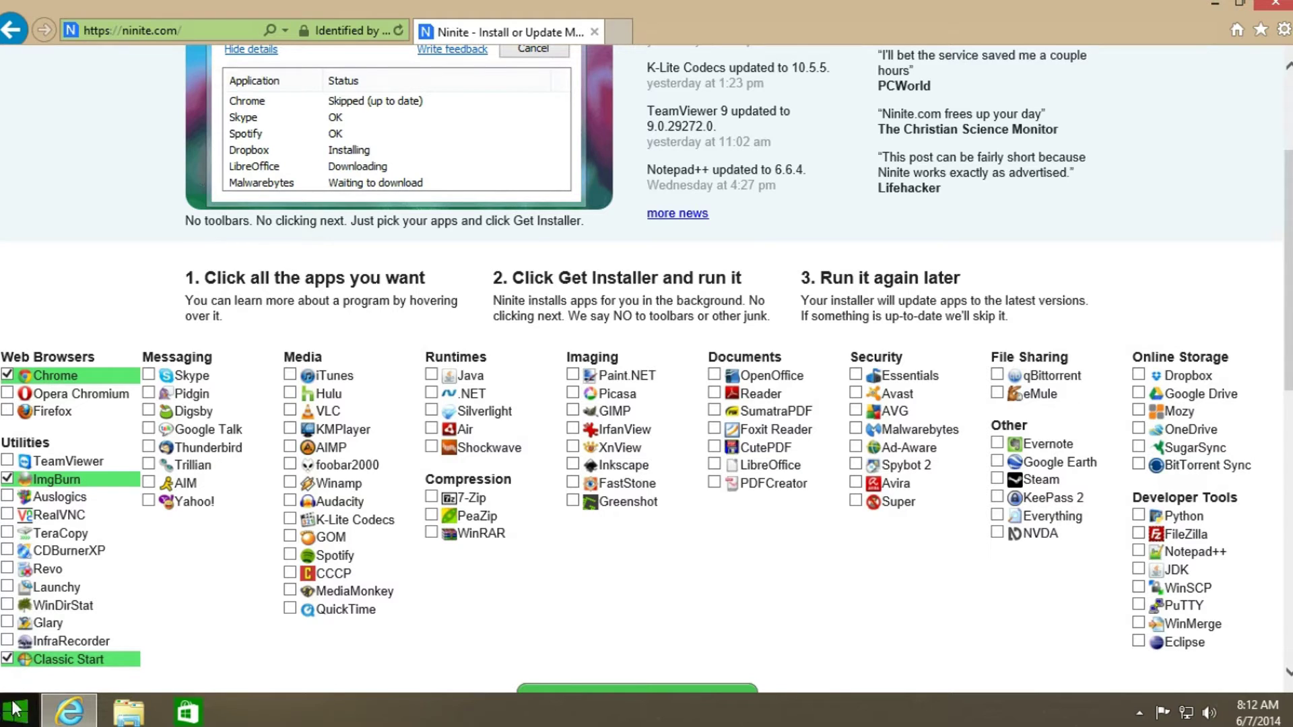
left_click(356, 408)
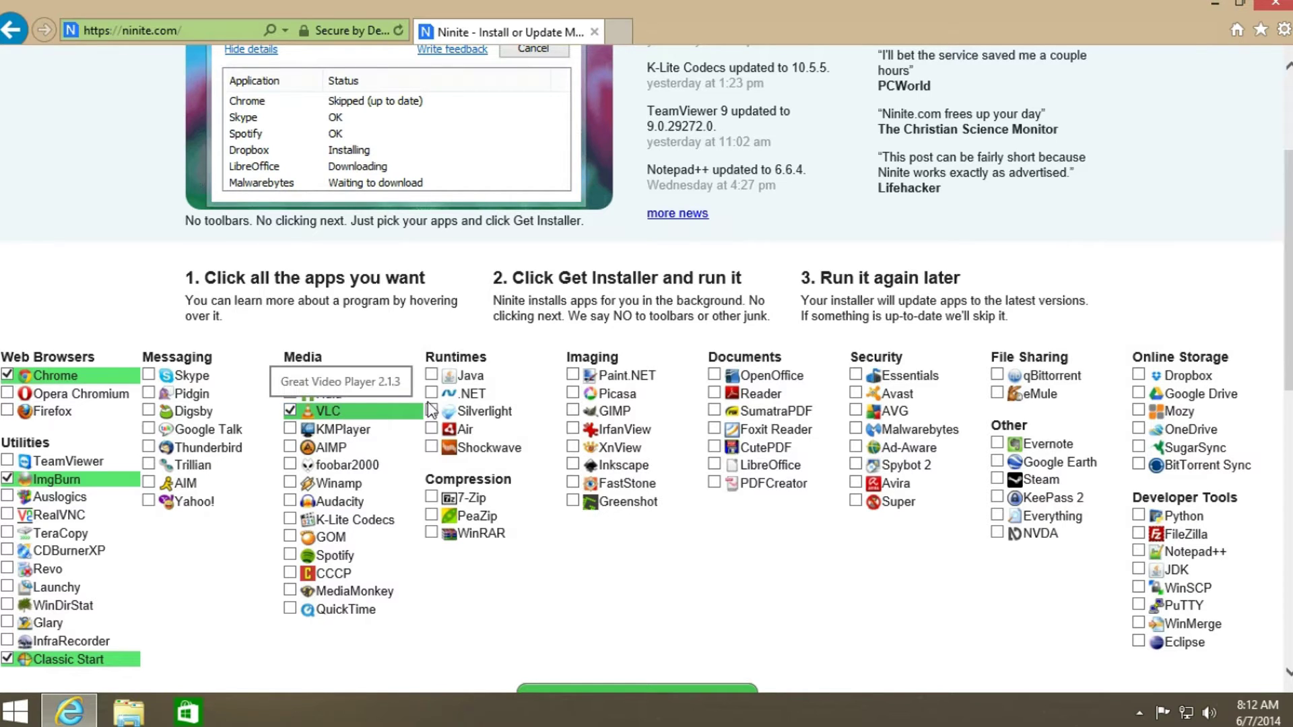
left_click(499, 388)
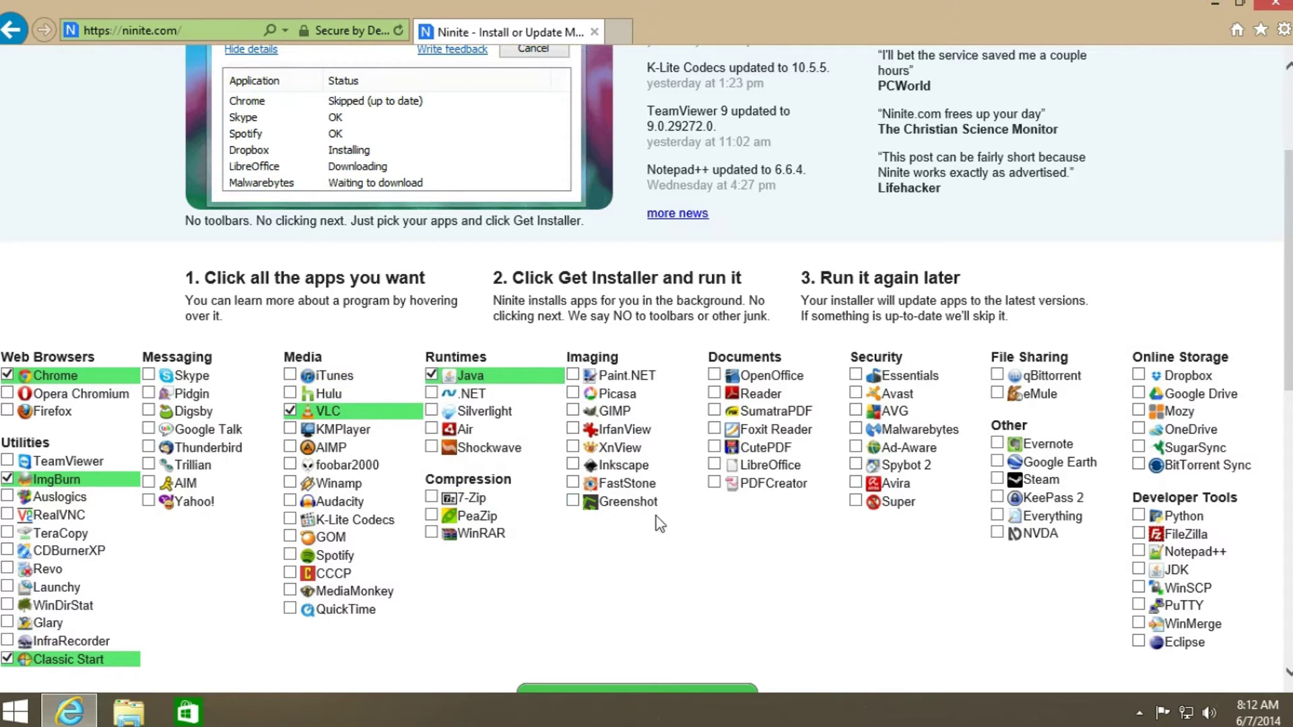
left_click(503, 417)
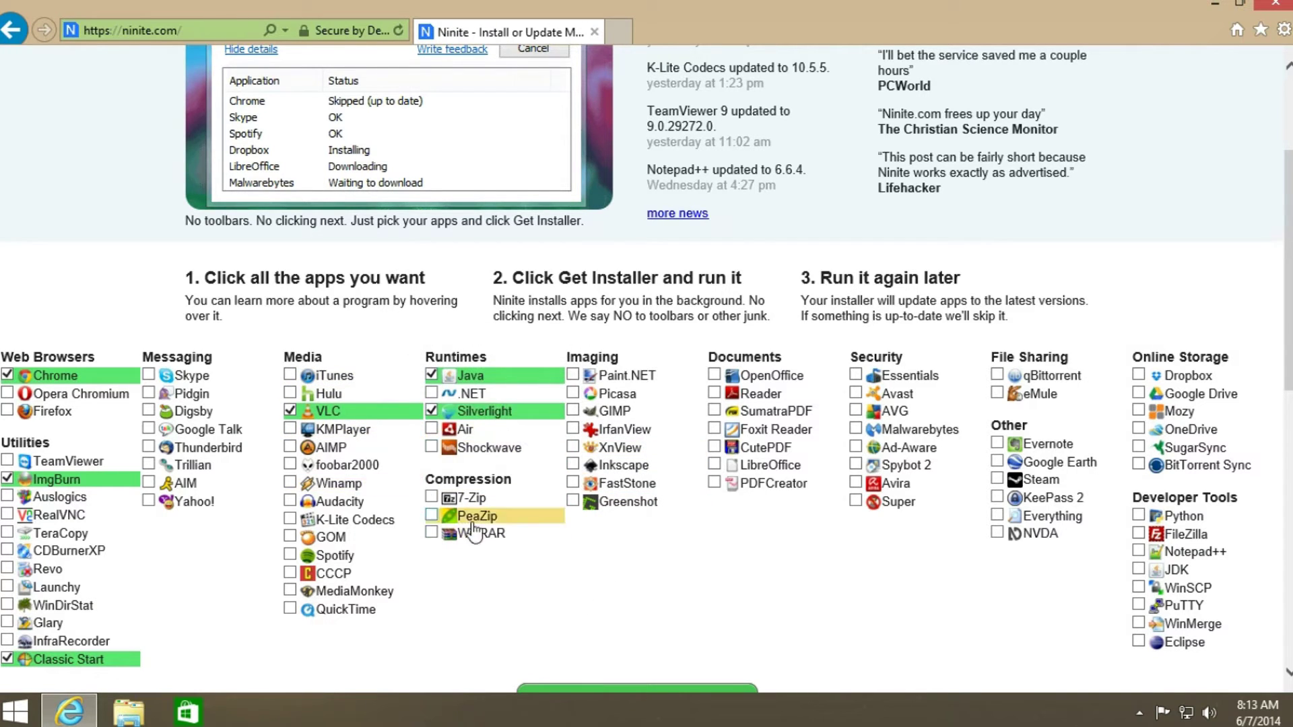
left_click(477, 533)
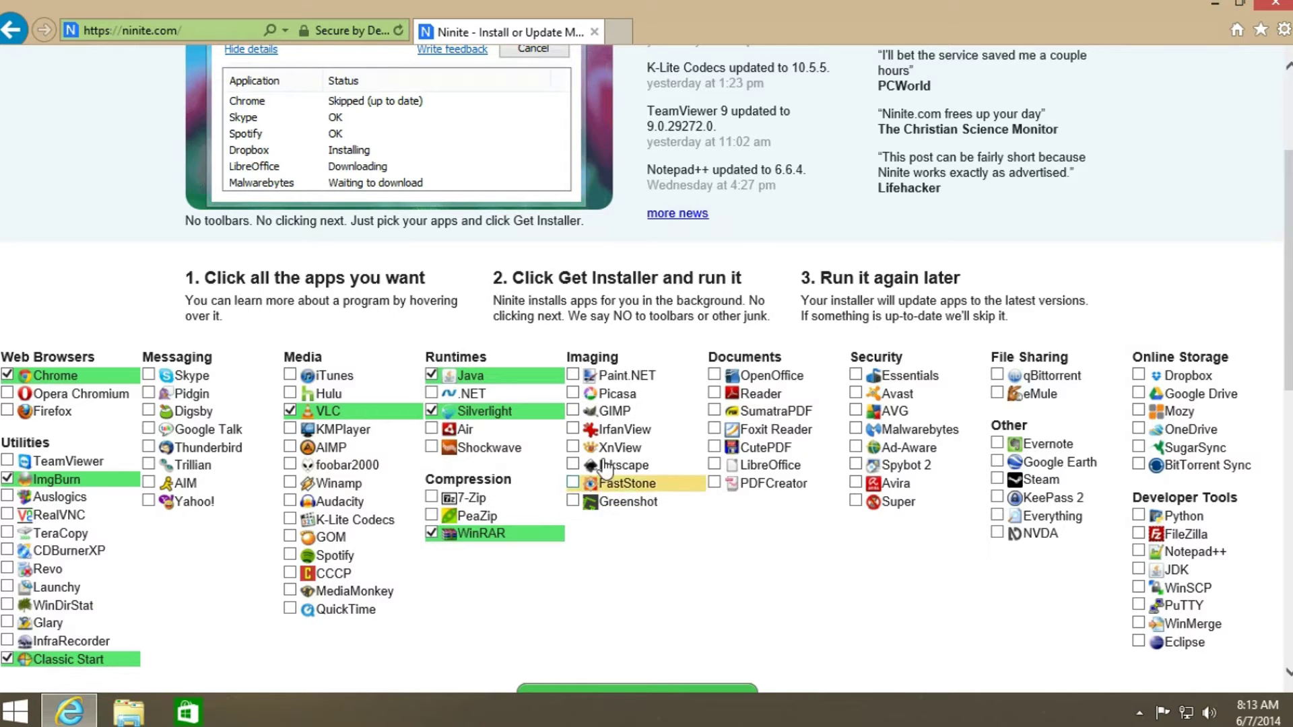
- Also tick GIMP, Inkscape, Reader, Avast, Malwarebytes, OpenOffice and Steam
left_click(632, 416)
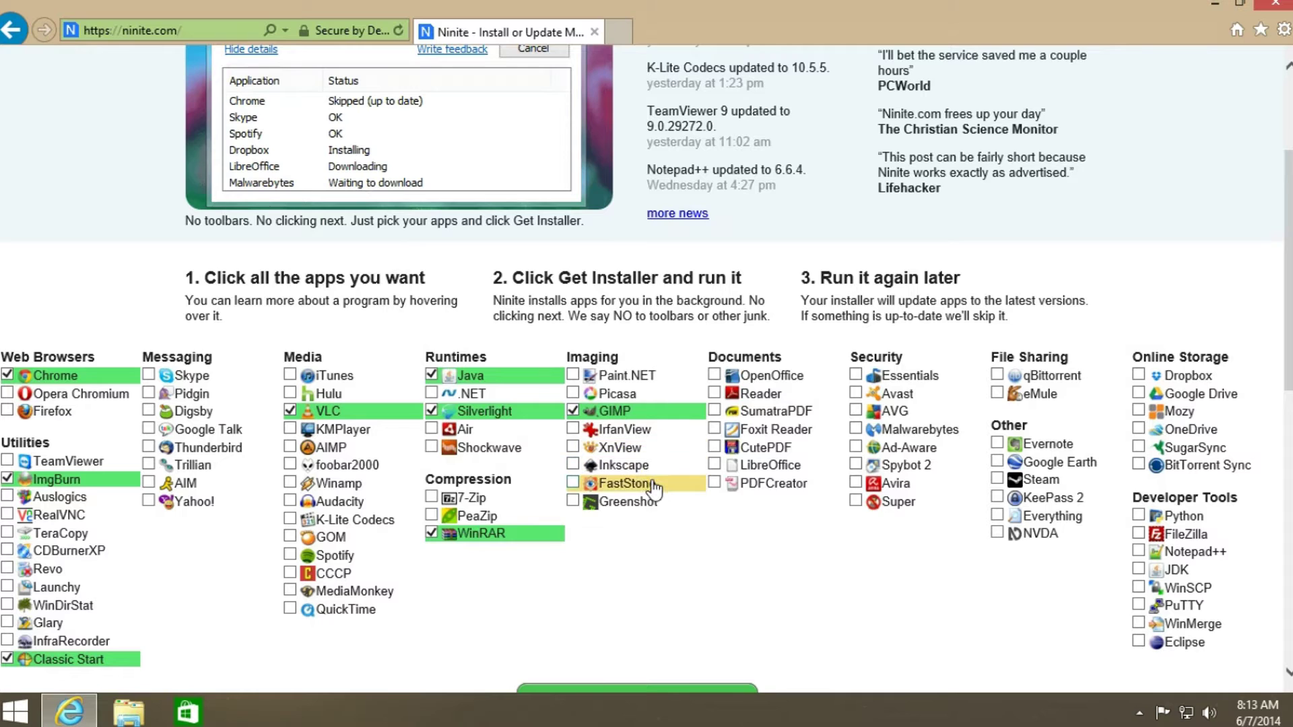
left_click(630, 465)
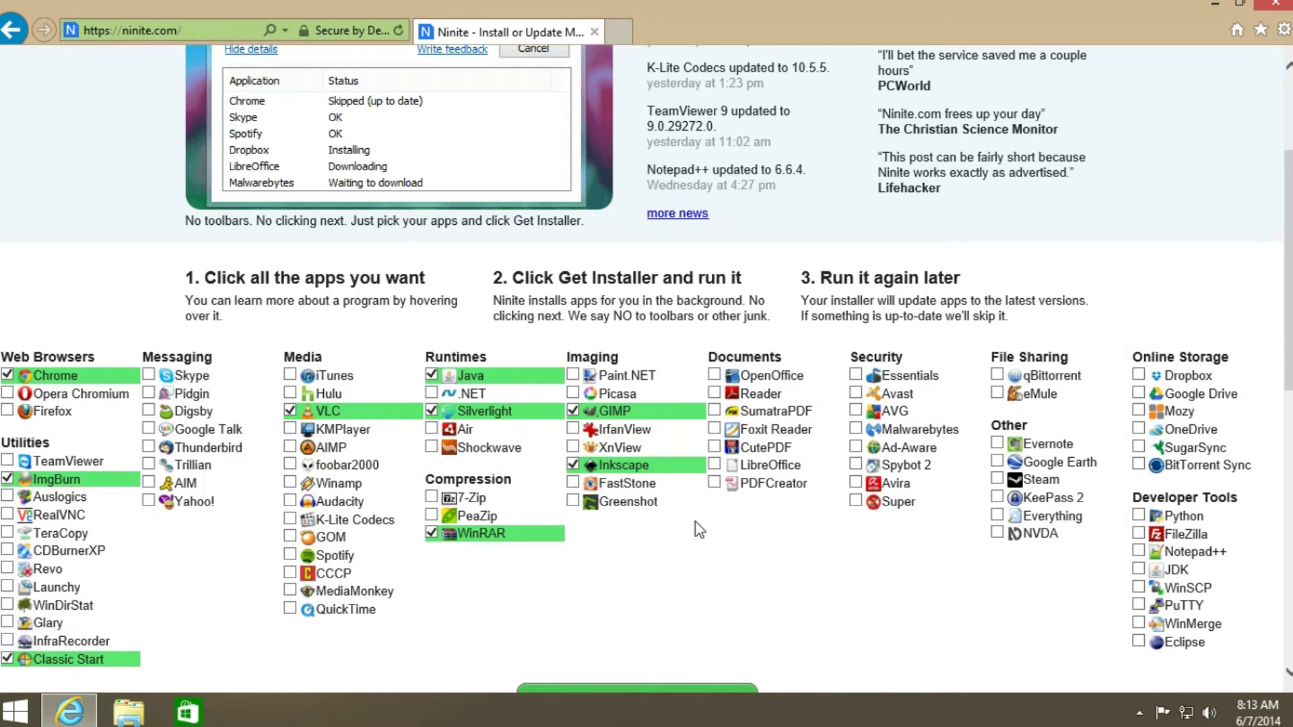
left_click(776, 400)
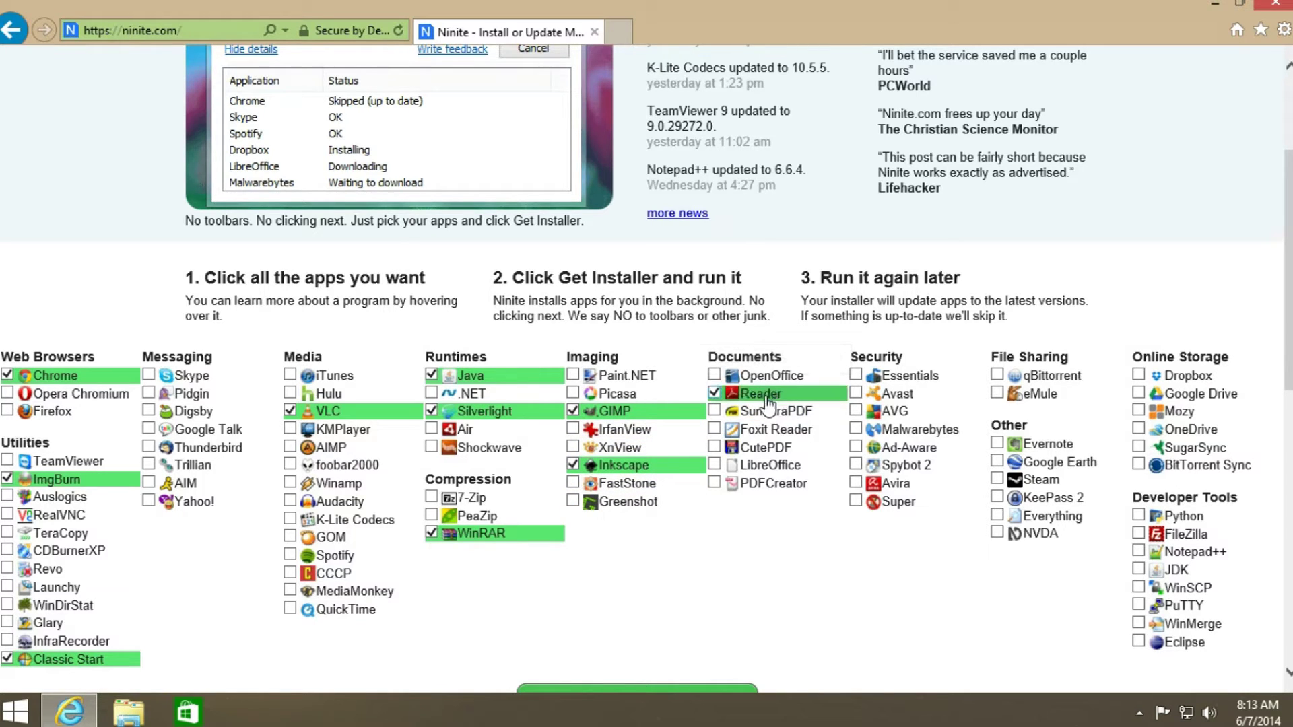
left_click(887, 397)
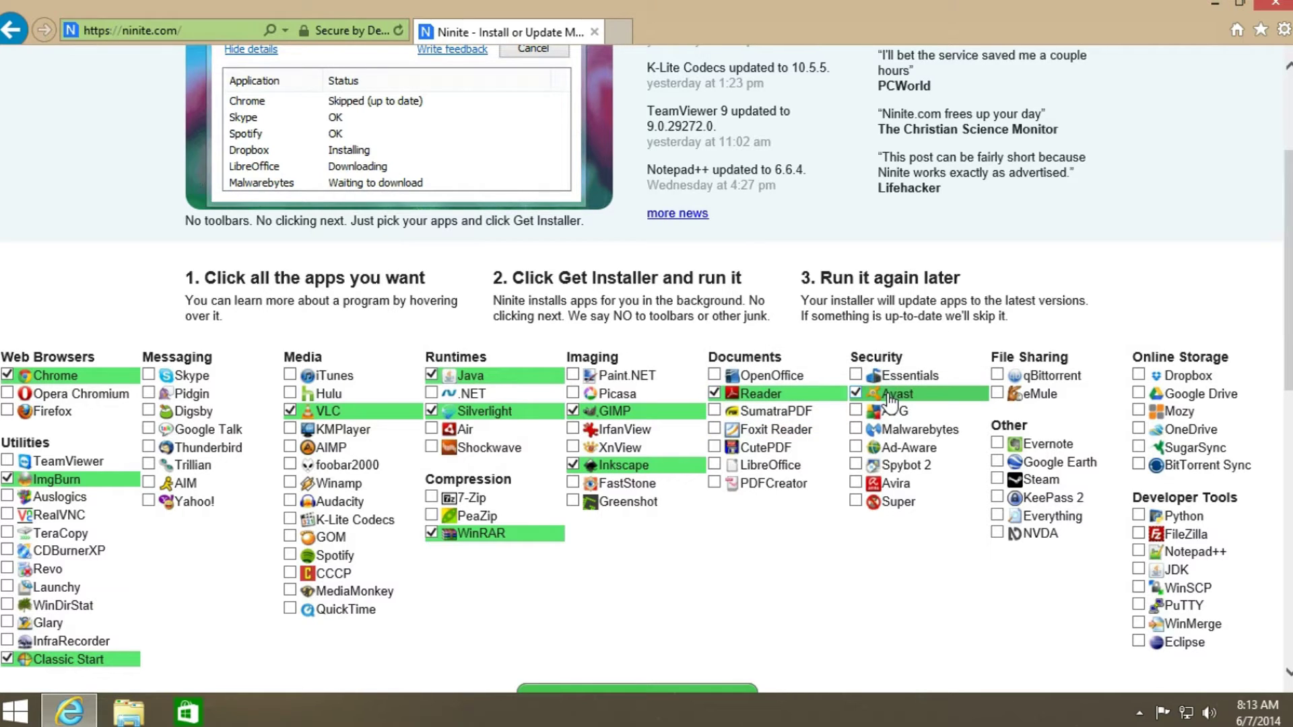
left_click(909, 435)
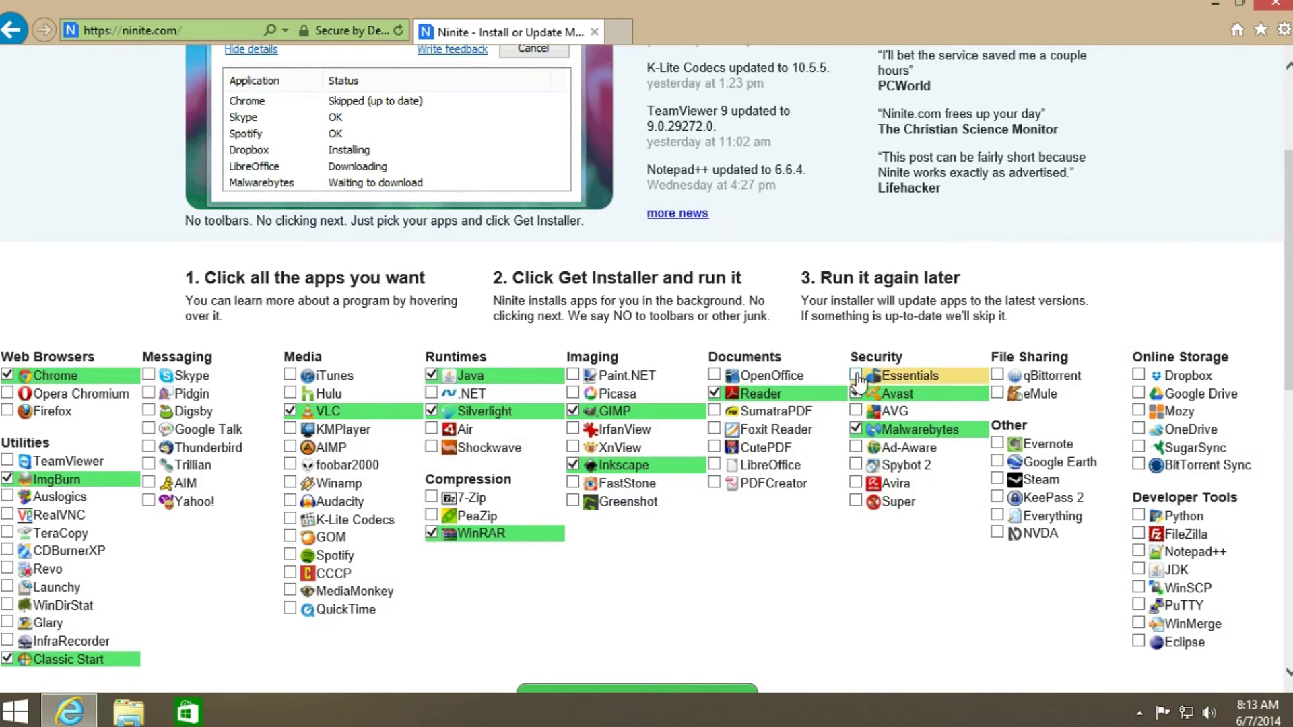
left_click(764, 377)
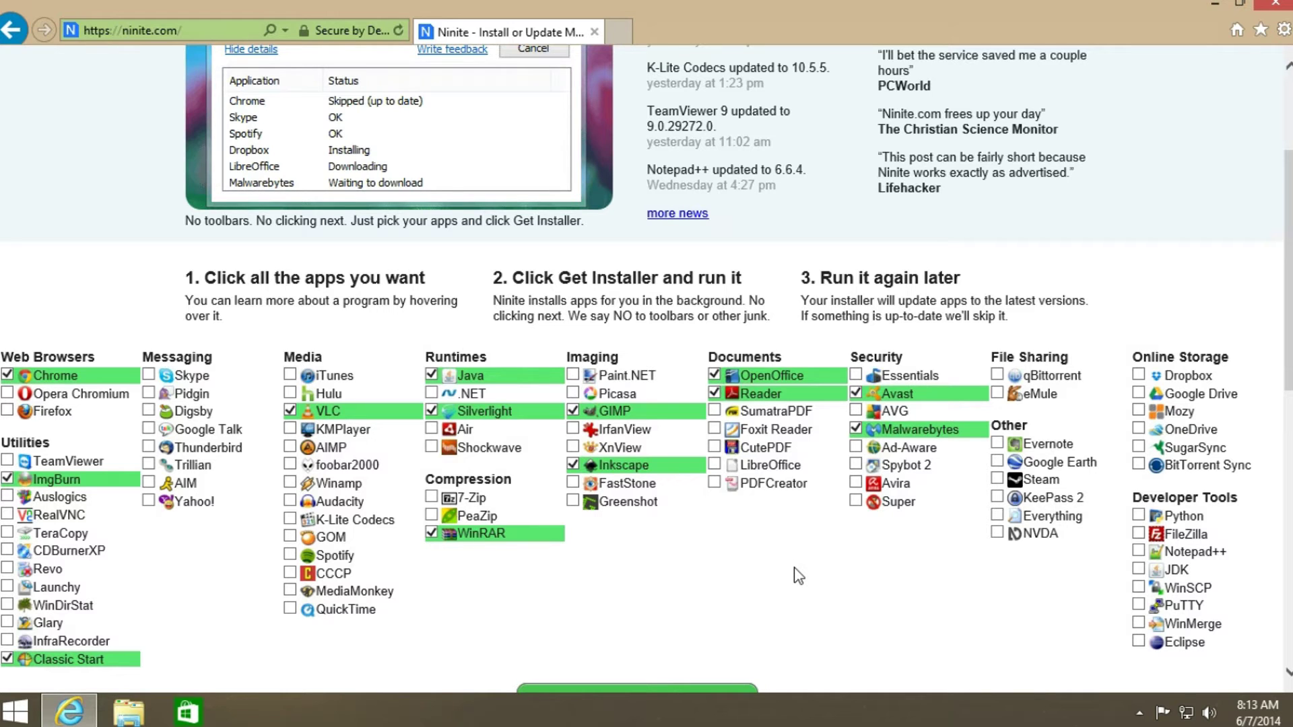
scroll(794, 567, "down", 3)
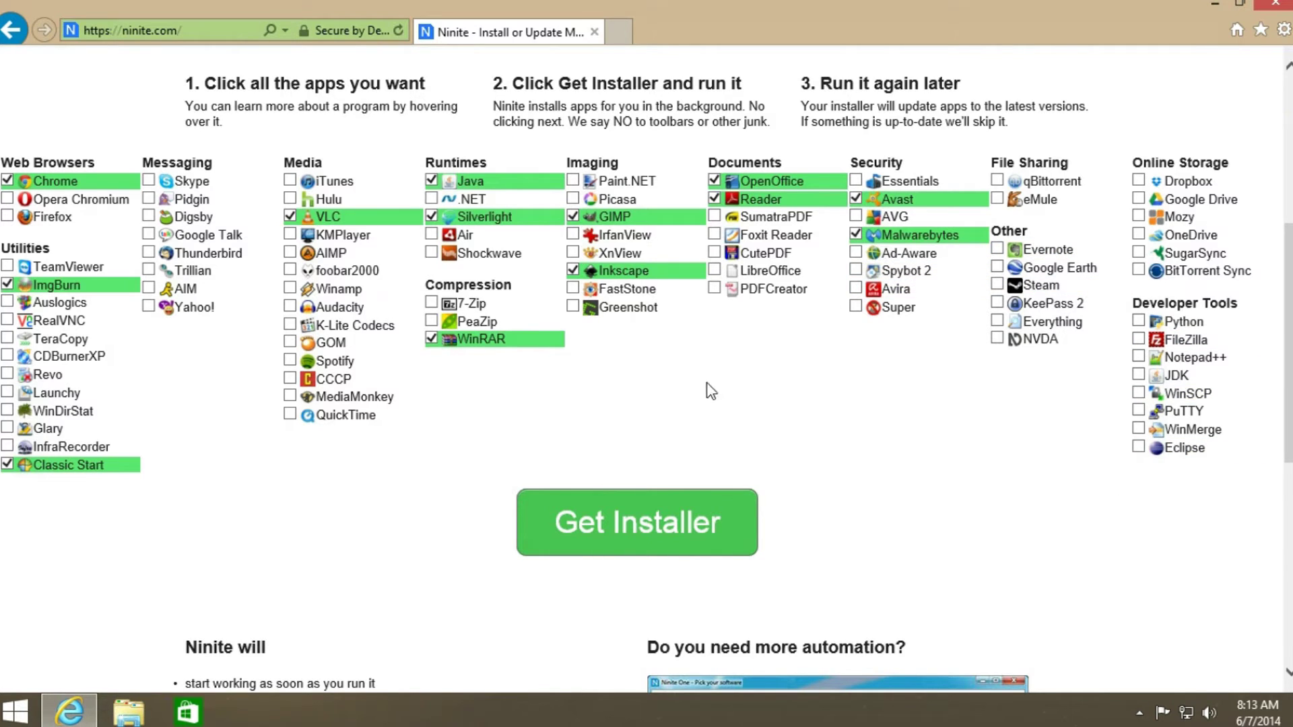
left_click(1065, 287)
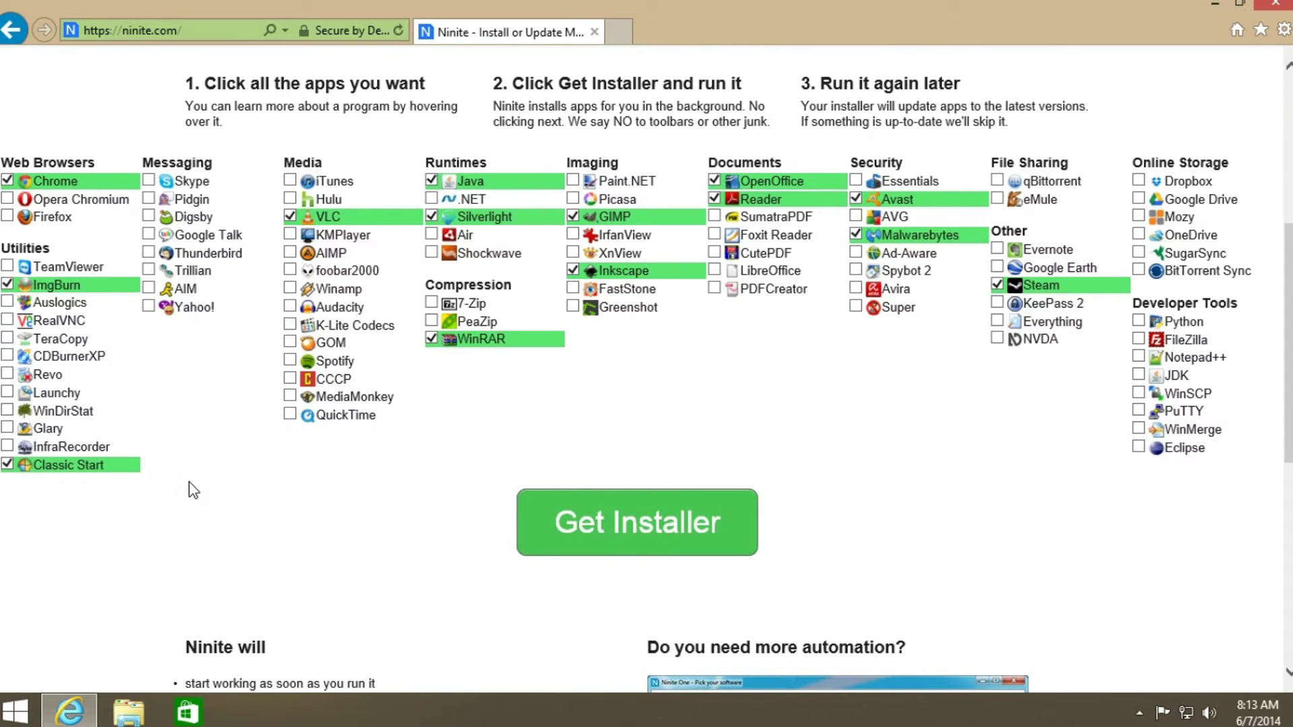
- Download the Ninite installer for the fourteen selected apps and run it
left_click(671, 537)
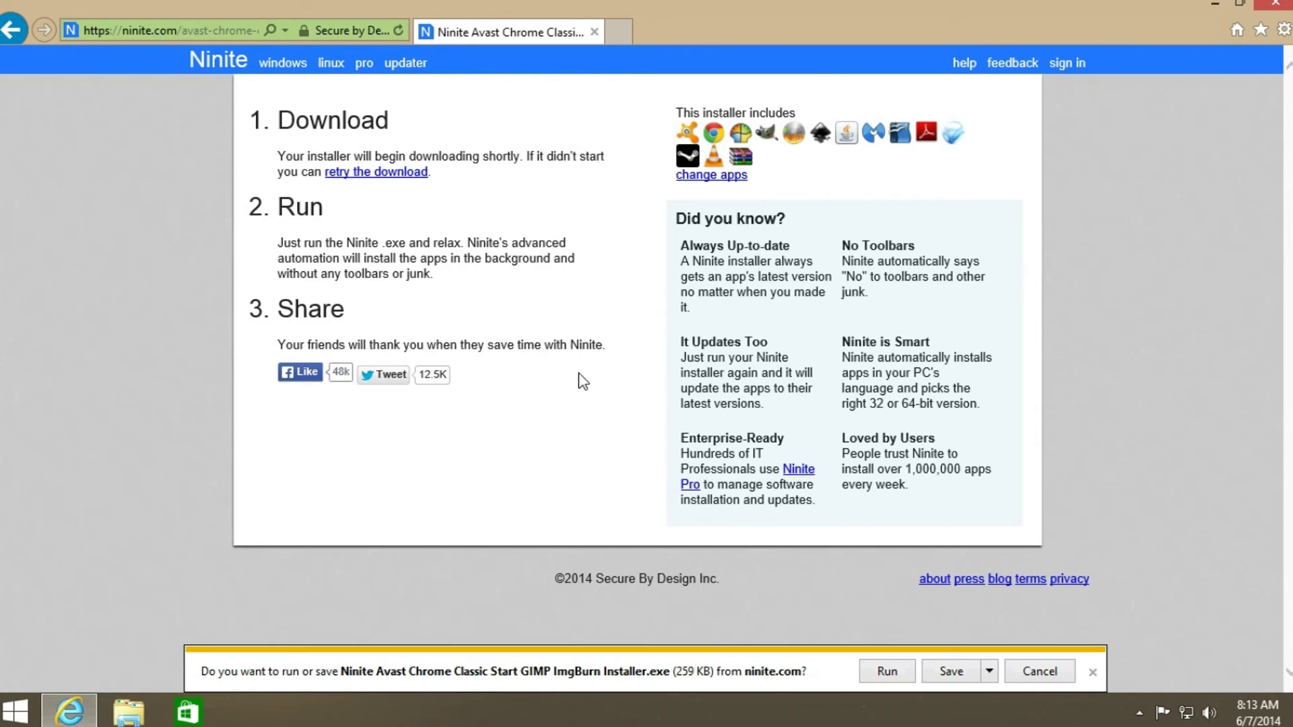
left_click(887, 671)
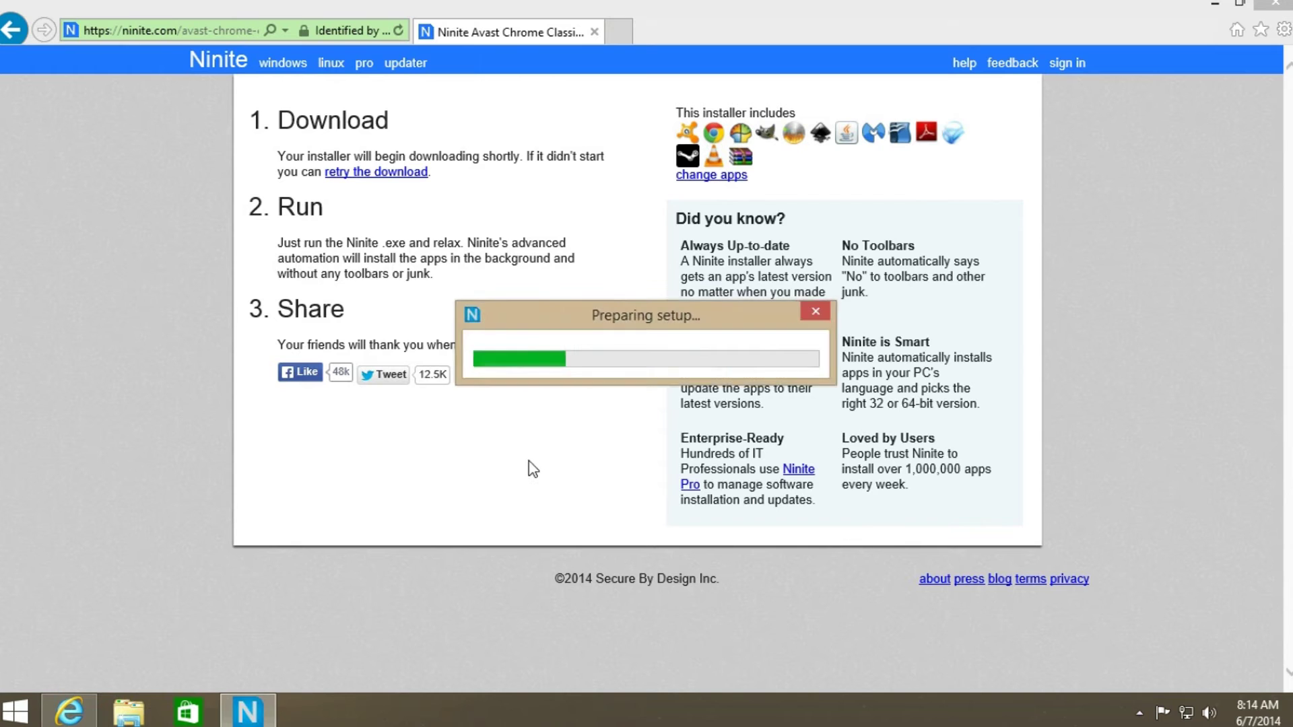
- Close the browser and enlarge the Ninite installer to review each app's installation status
left_click(1268, 9)
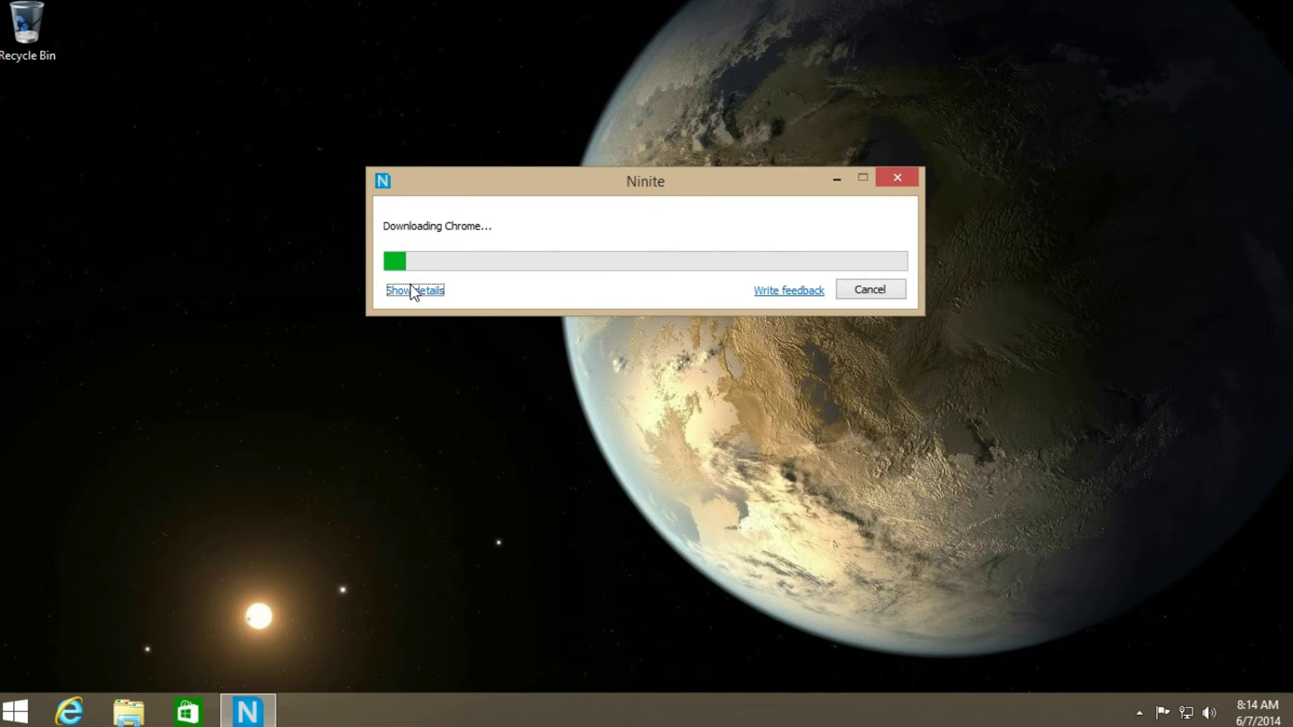
left_click(413, 291)
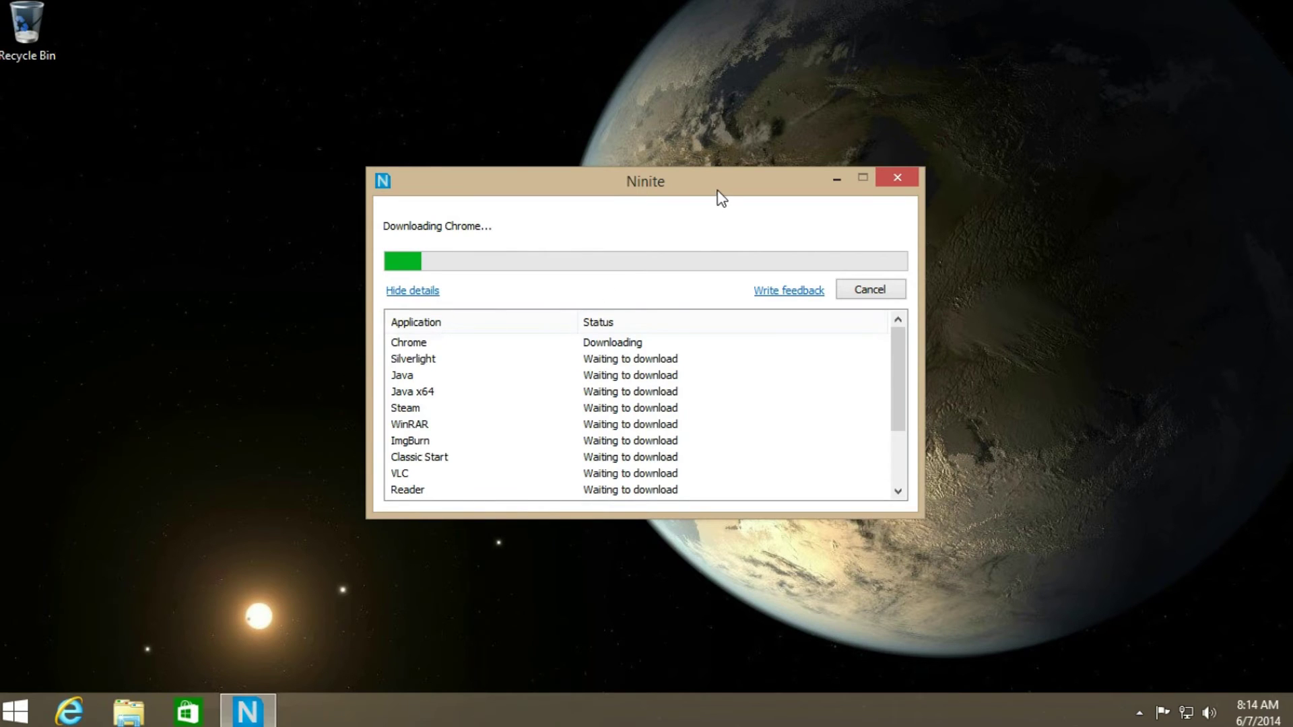
left_click_drag(716, 196, 694, 72)
left_click_drag(756, 400, 794, 548)
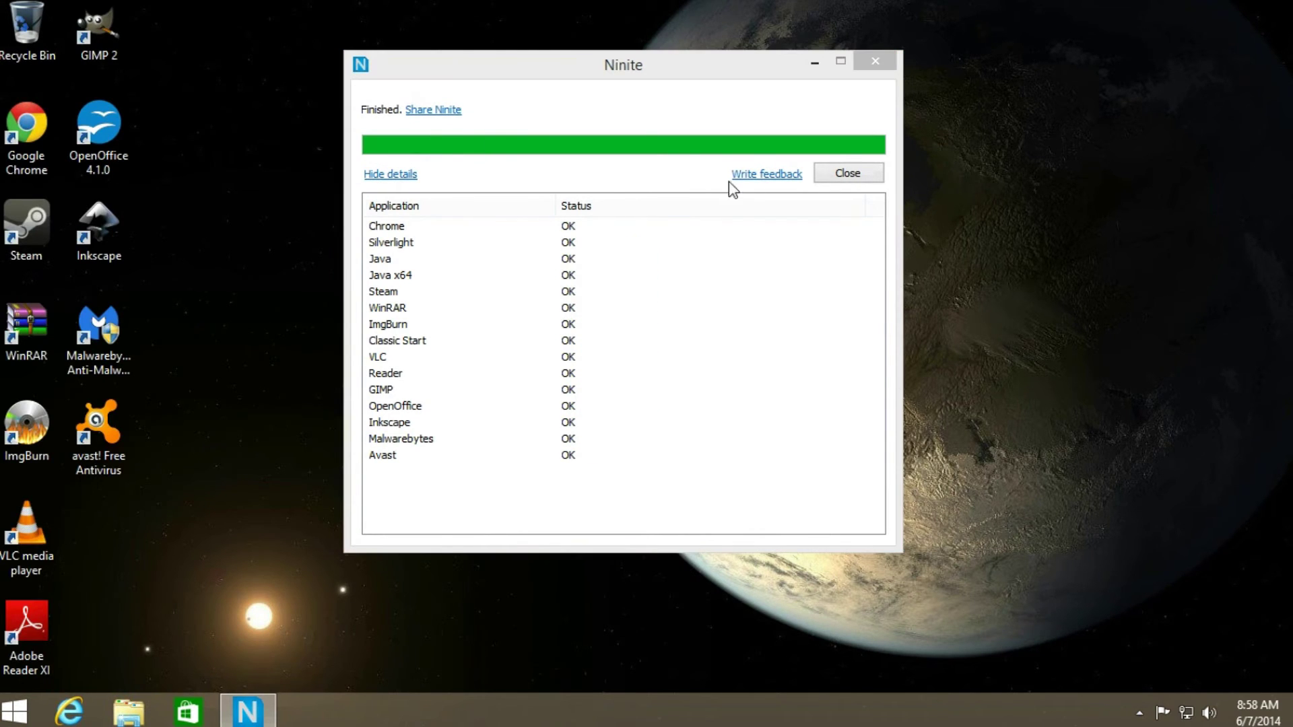
- Close the finished Ninite installer and launch avast! Free Antivirus from its desktop shortcut
left_click(847, 174)
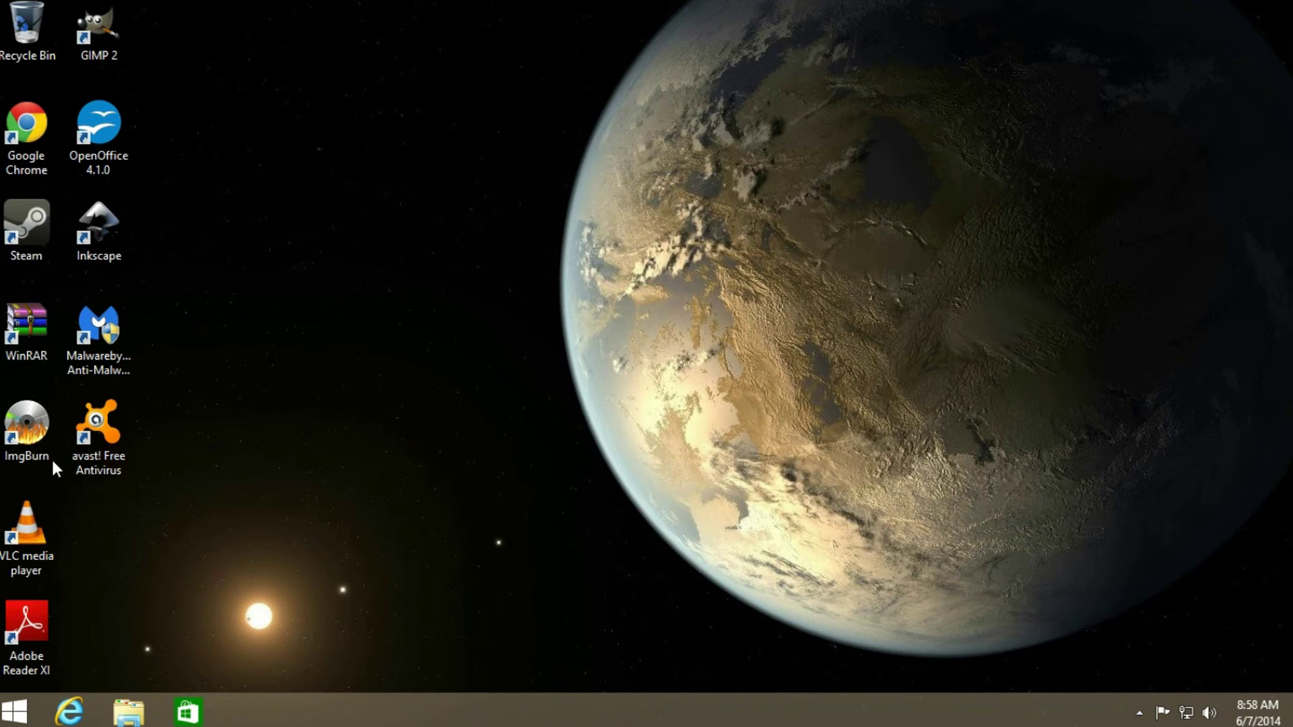
left_click(94, 429)
double_click(94, 429)
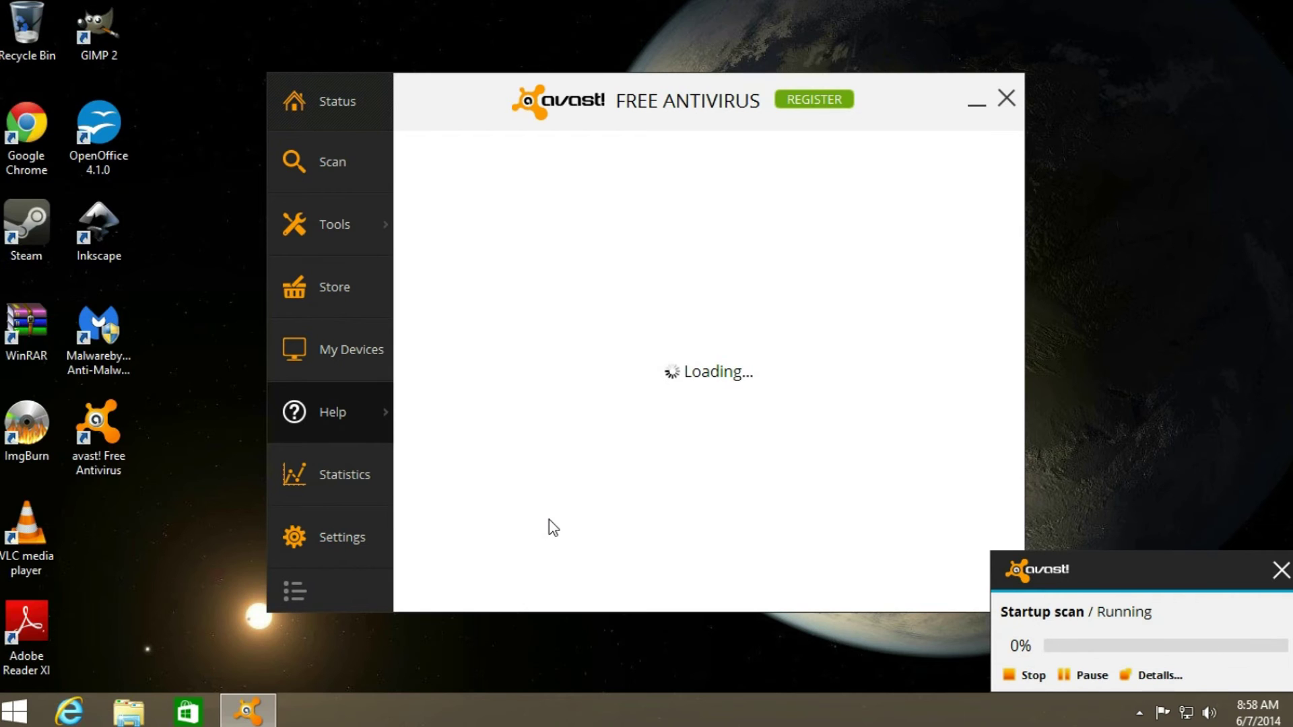
- Register avast's free standard protection using an e-mail address
left_click(790, 102)
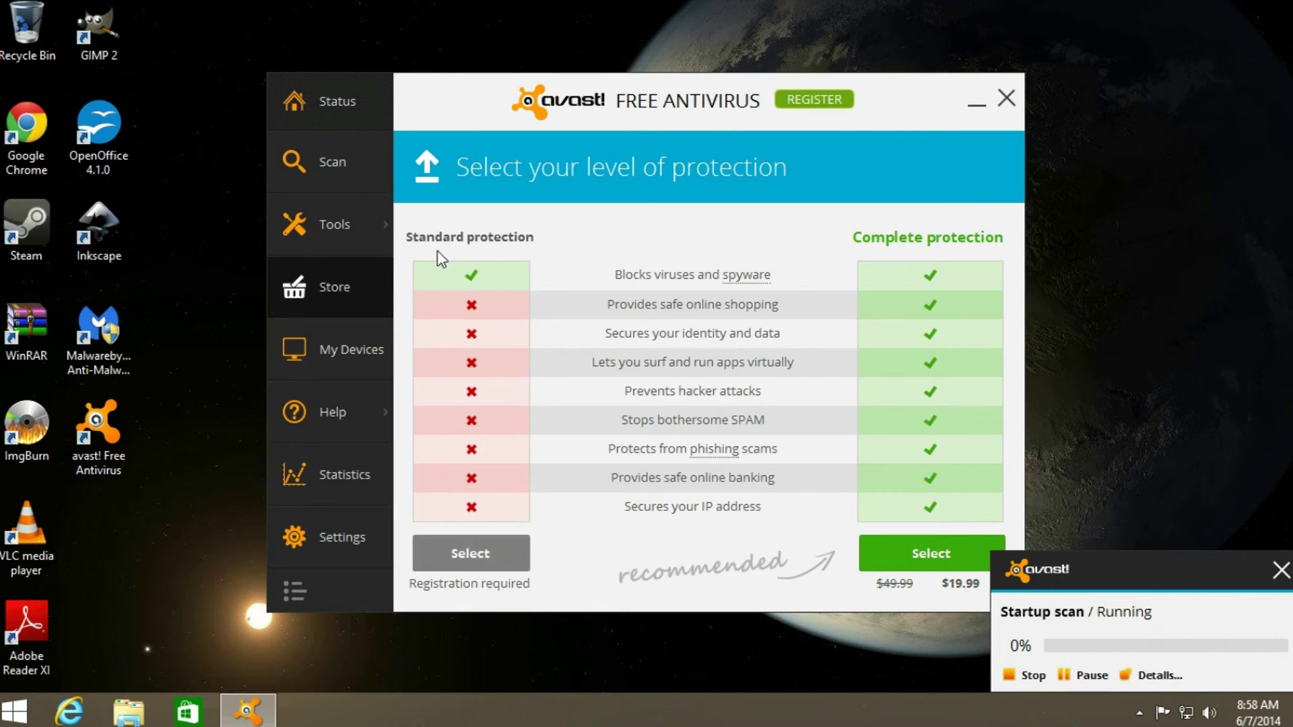
left_click(444, 566)
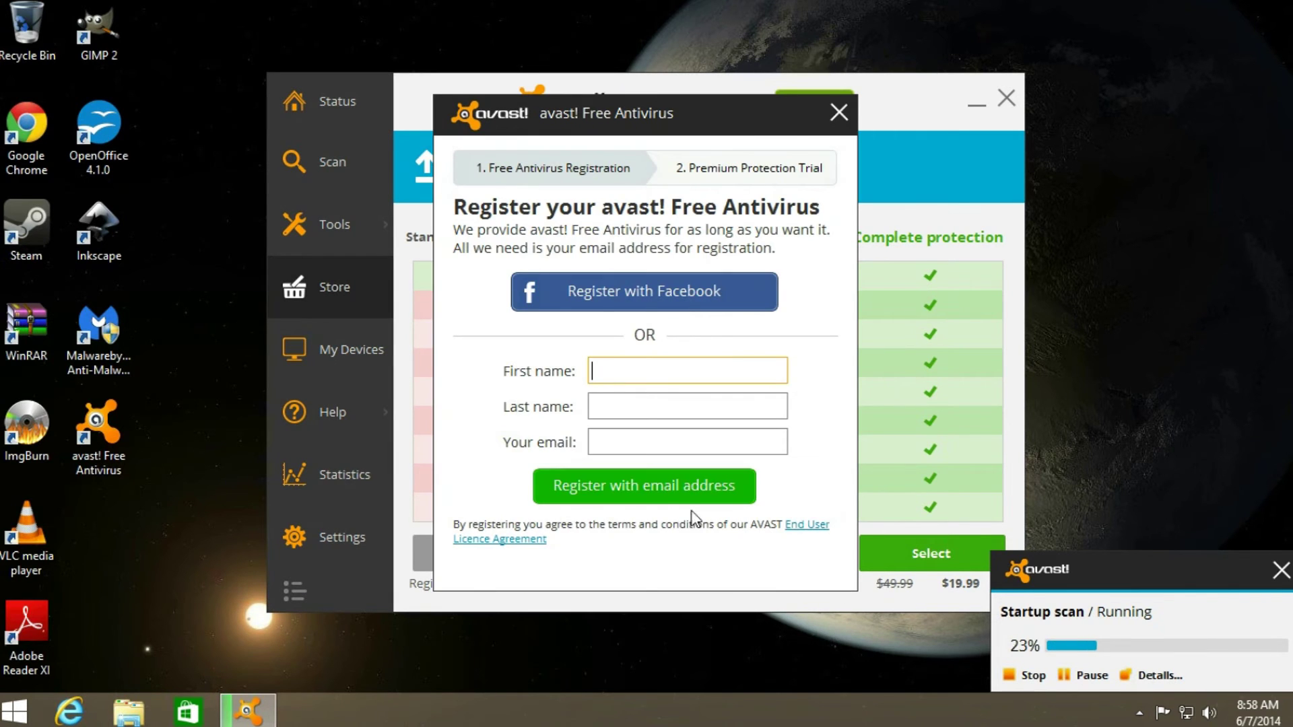
left_click(659, 454)
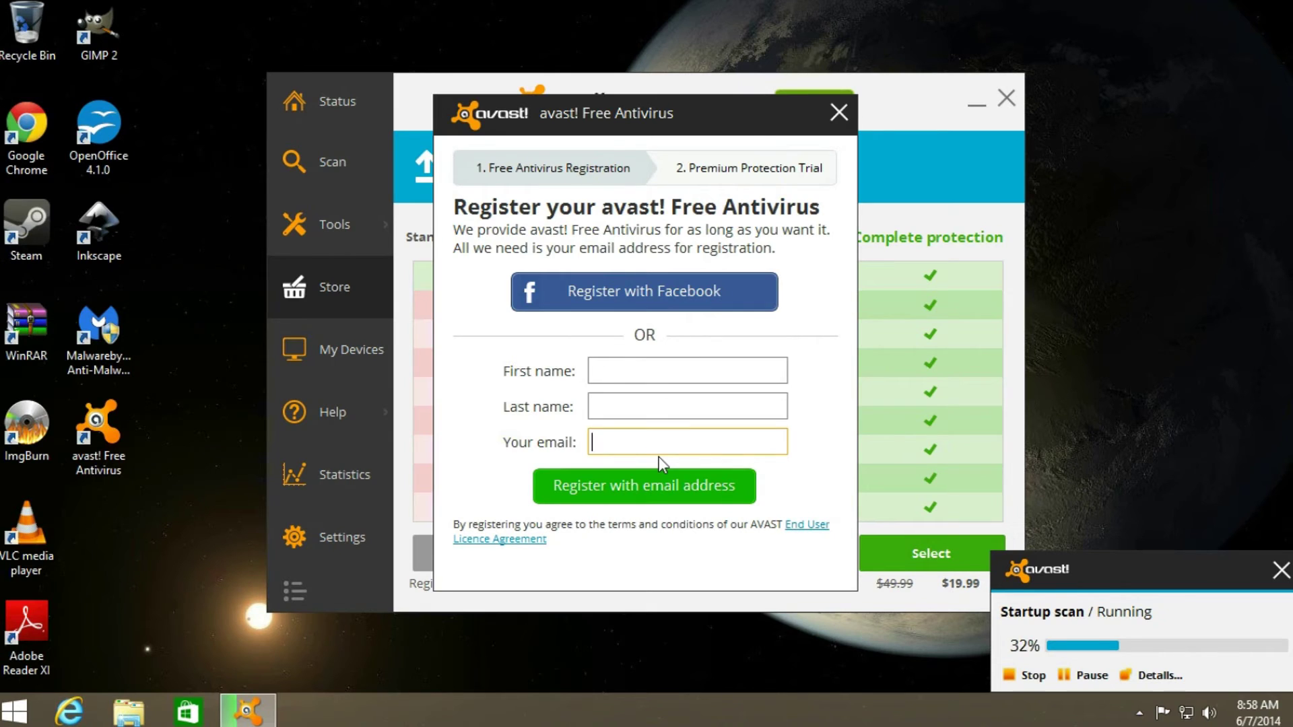
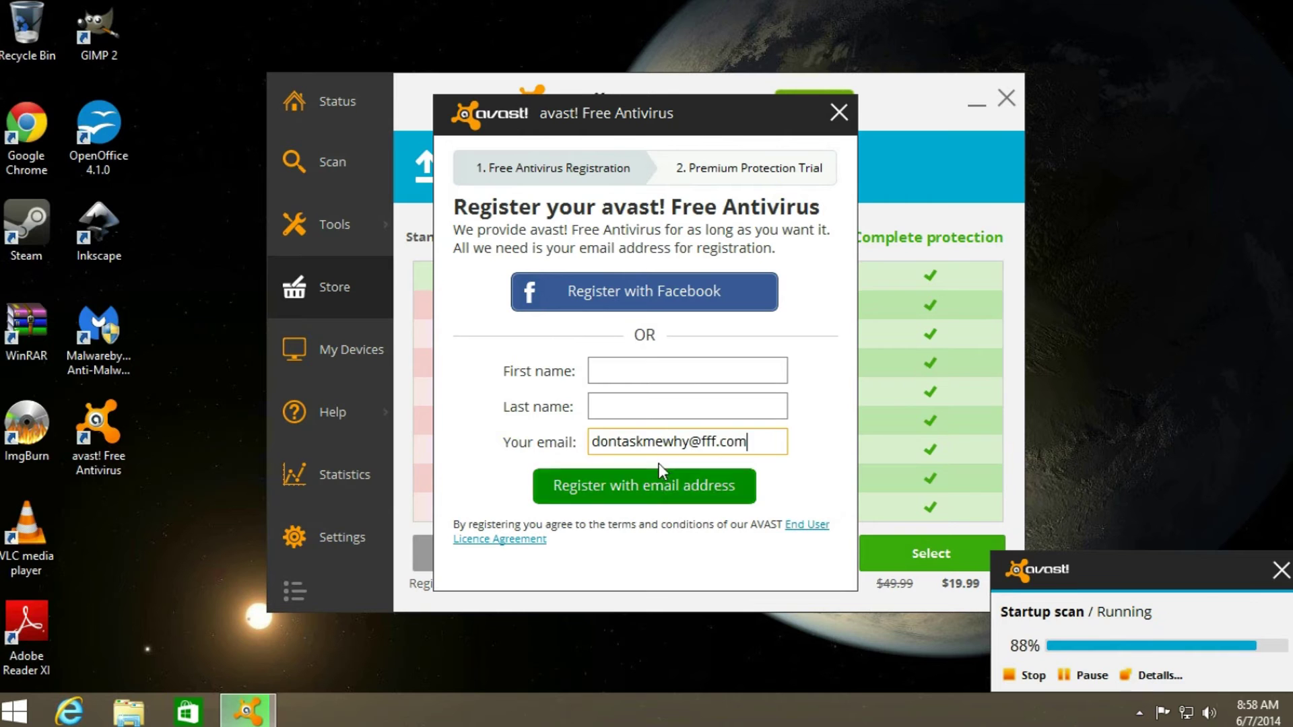
left_click(658, 477)
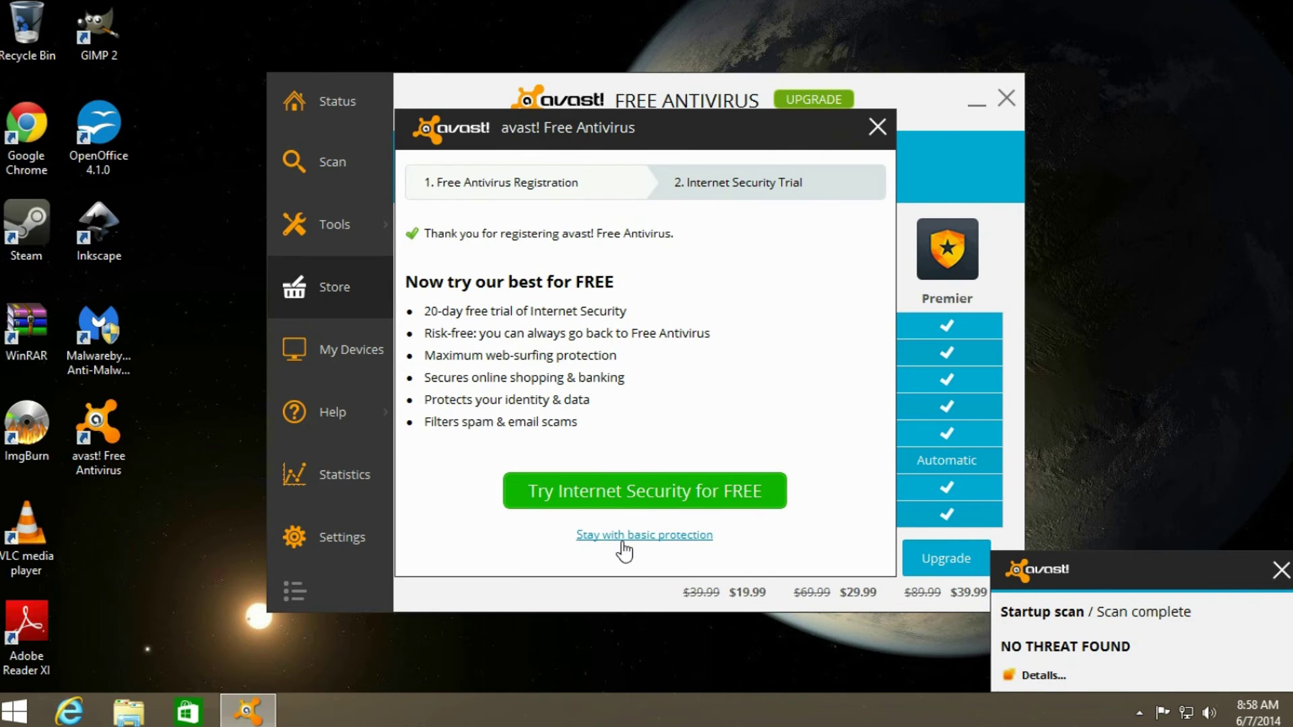
- Decline the trial, turn on Silent/Gaming Mode in avast settings, and go to Tools
left_click(618, 535)
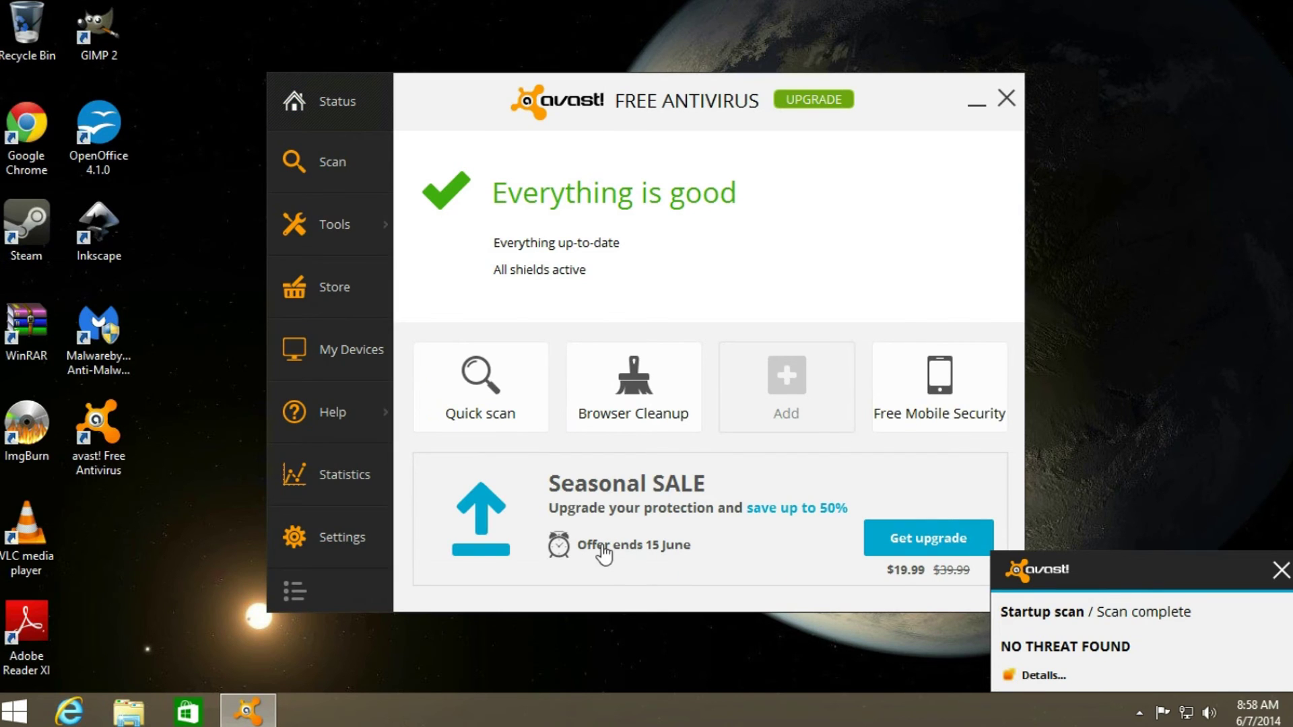
left_click(322, 534)
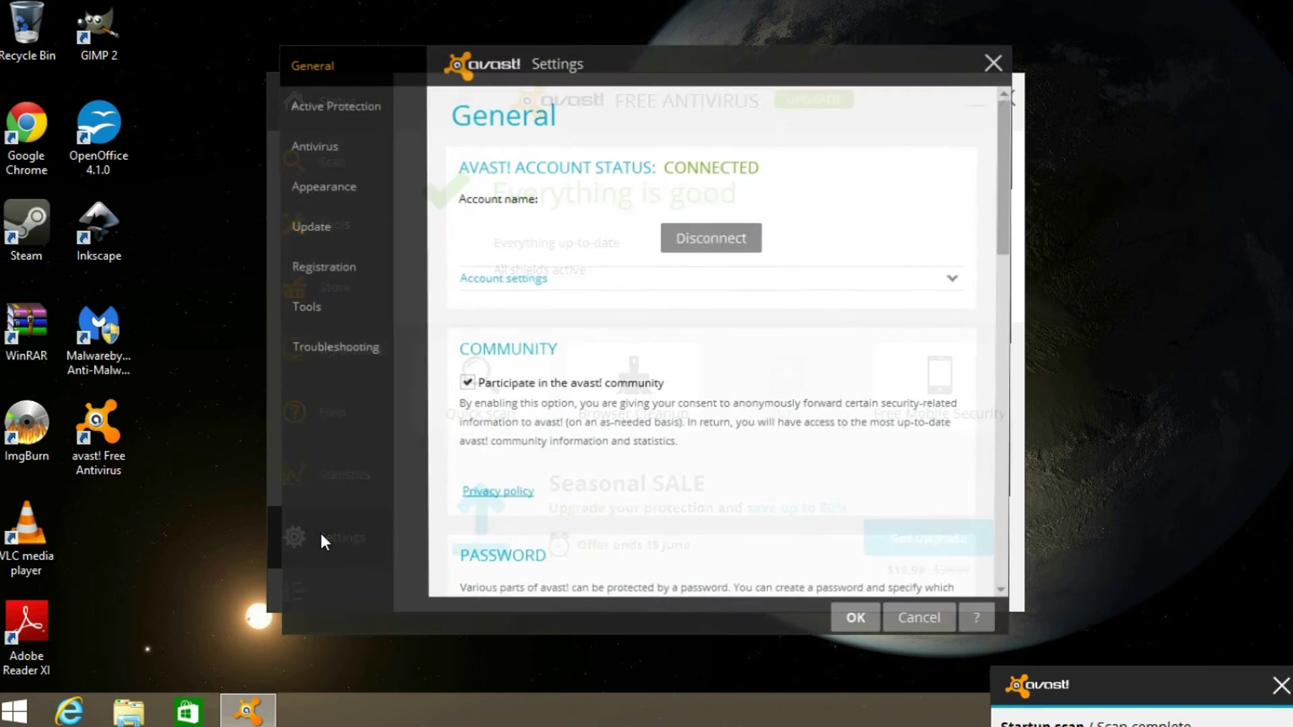
scroll(645, 486, "down", 3)
scroll(645, 486, "down", 3)
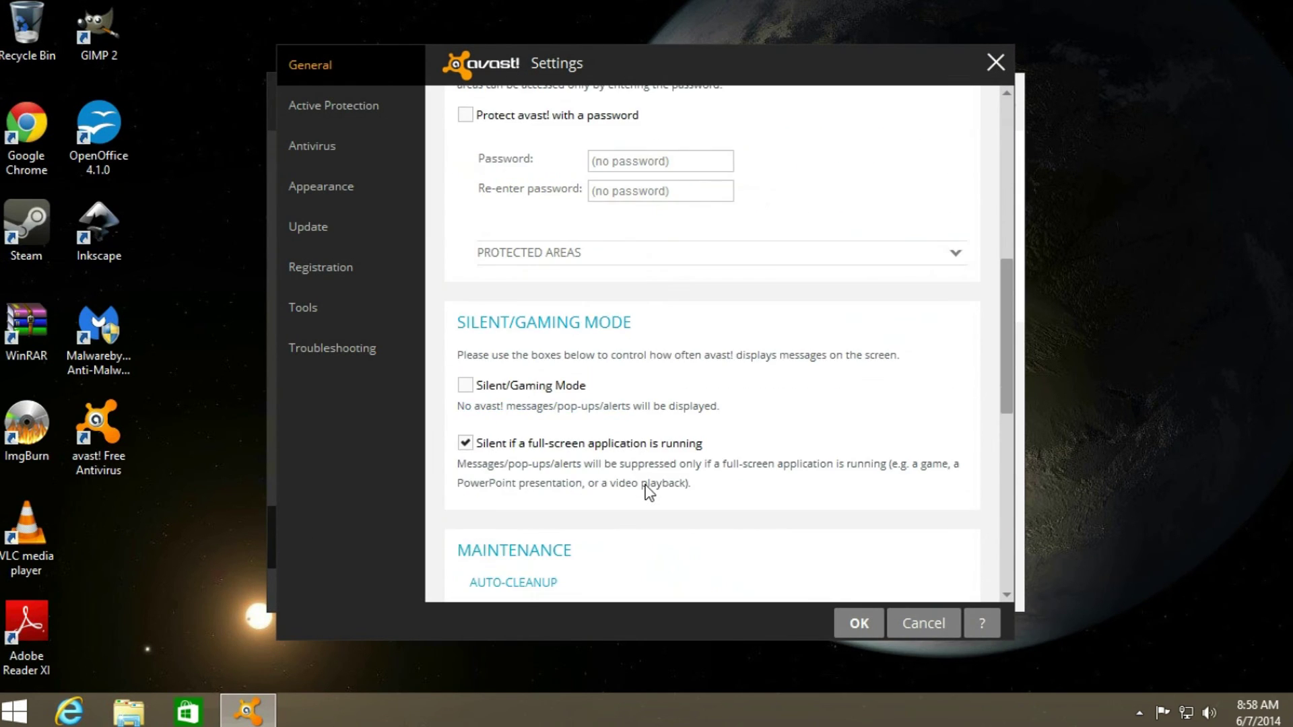
left_click(482, 395)
left_click(324, 312)
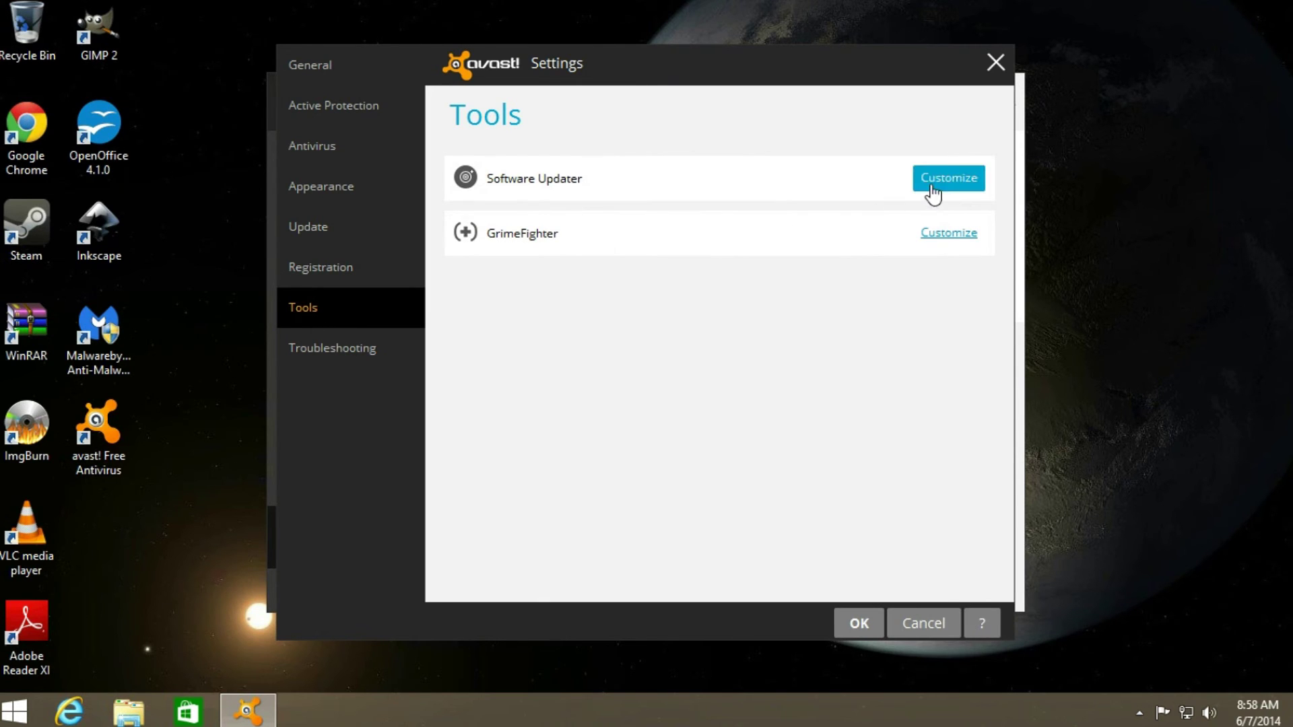
- Disable the avast Software Updater
left_click(949, 179)
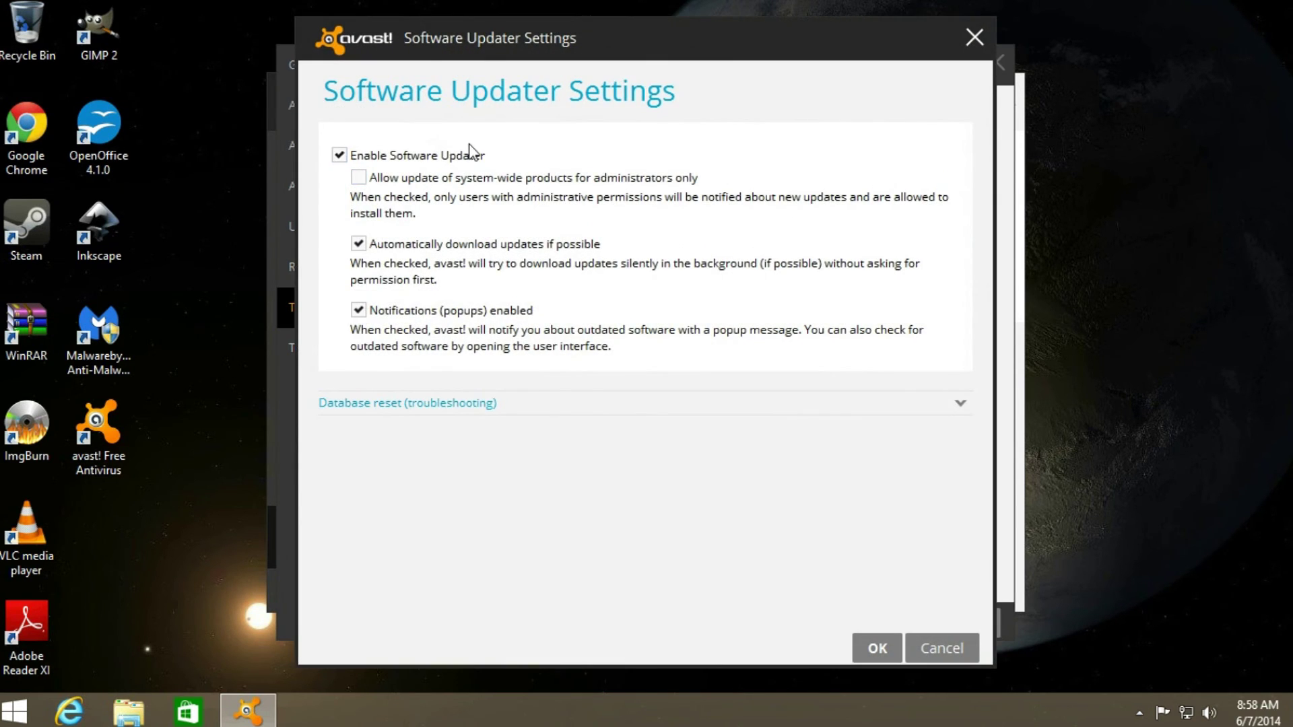
left_click(424, 155)
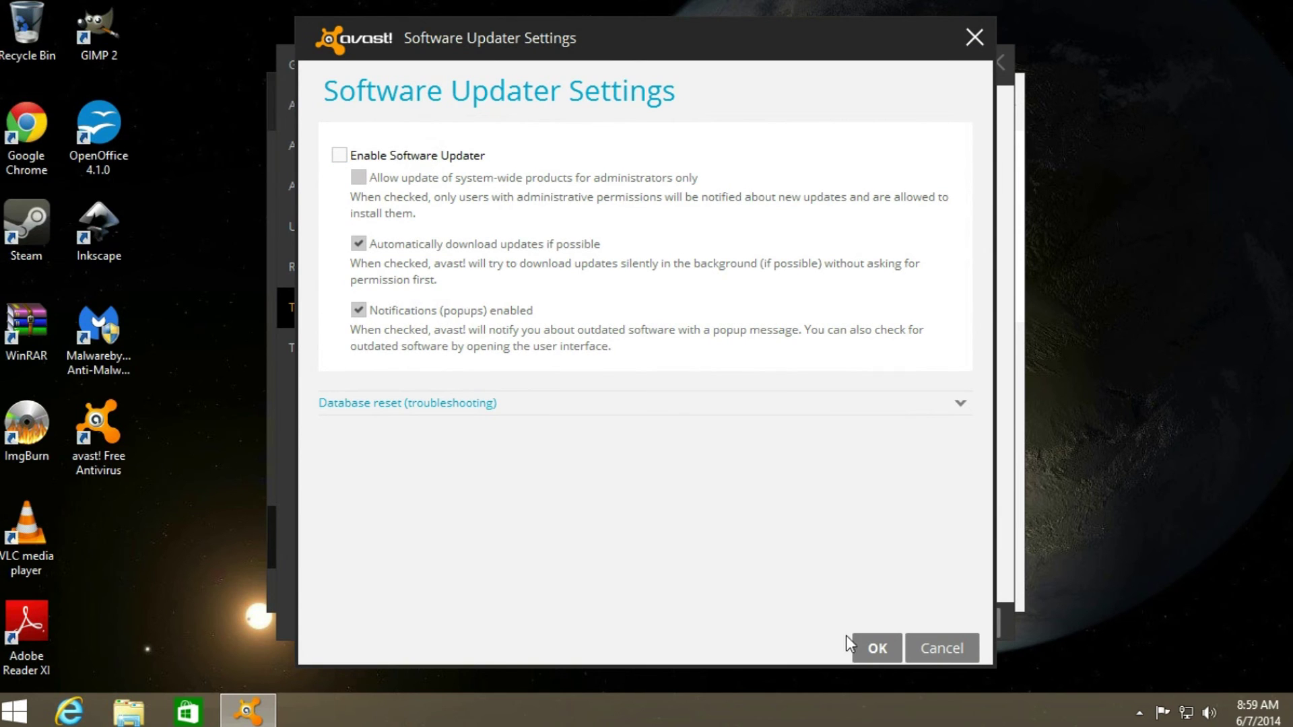
left_click(875, 648)
- Stop GrimeFighter from testing for grime, save all settings, and close avast
left_click(948, 233)
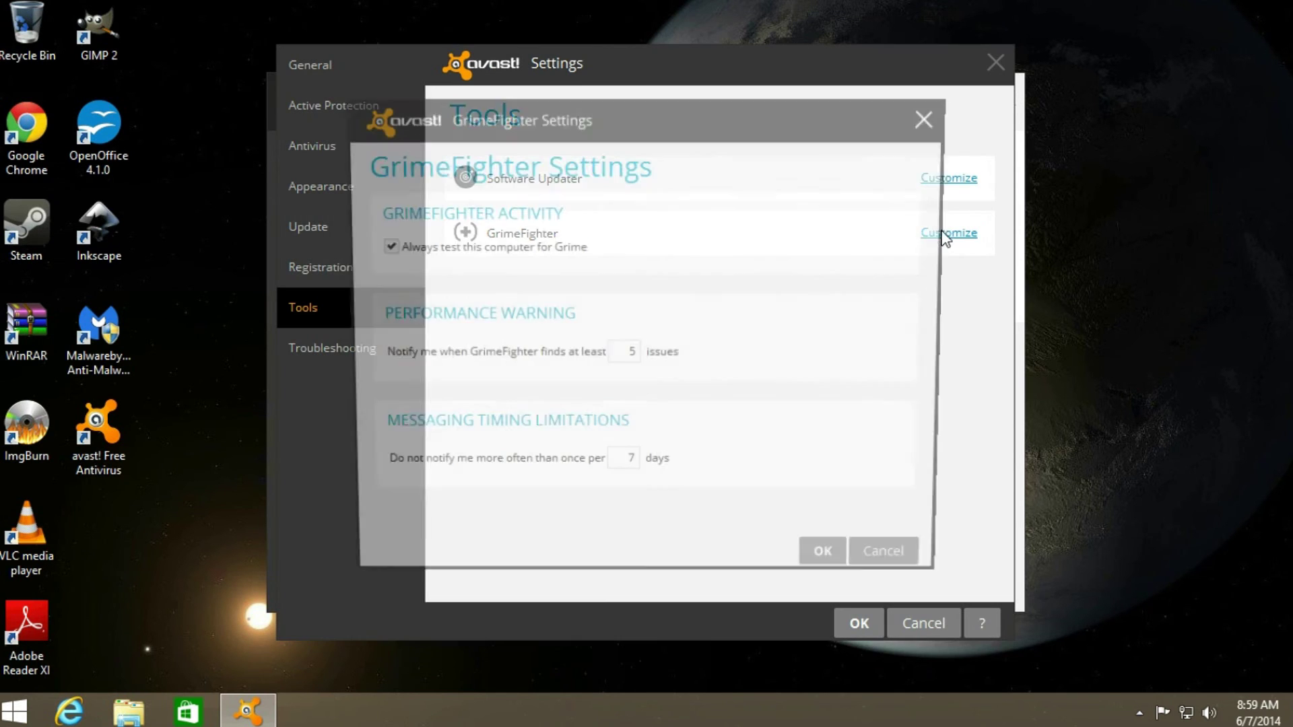
left_click(480, 254)
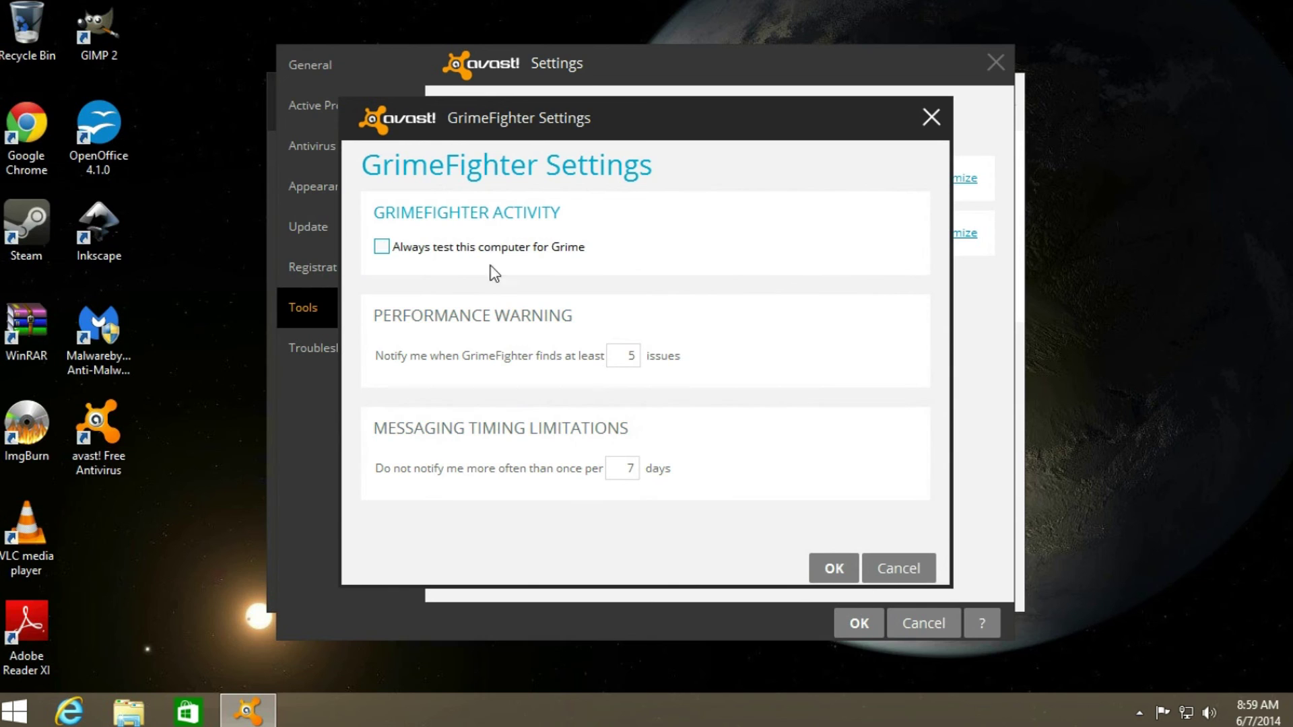
left_click(835, 569)
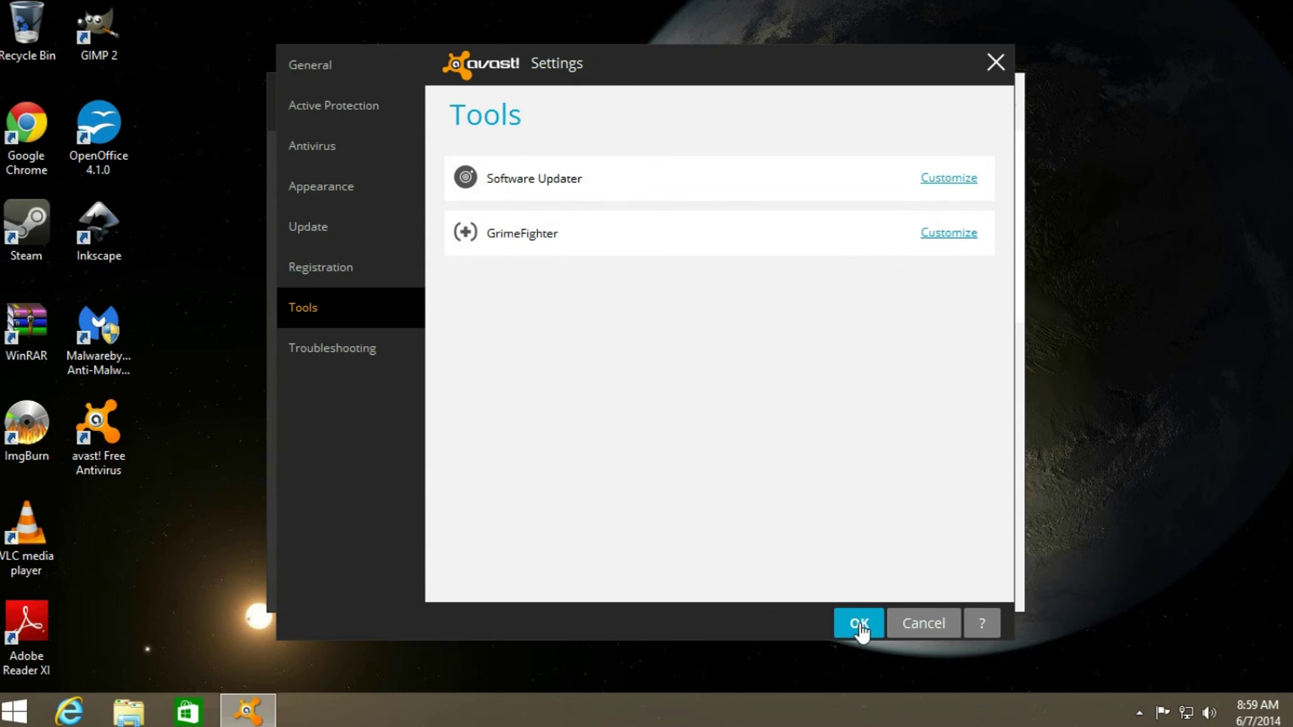
left_click(859, 623)
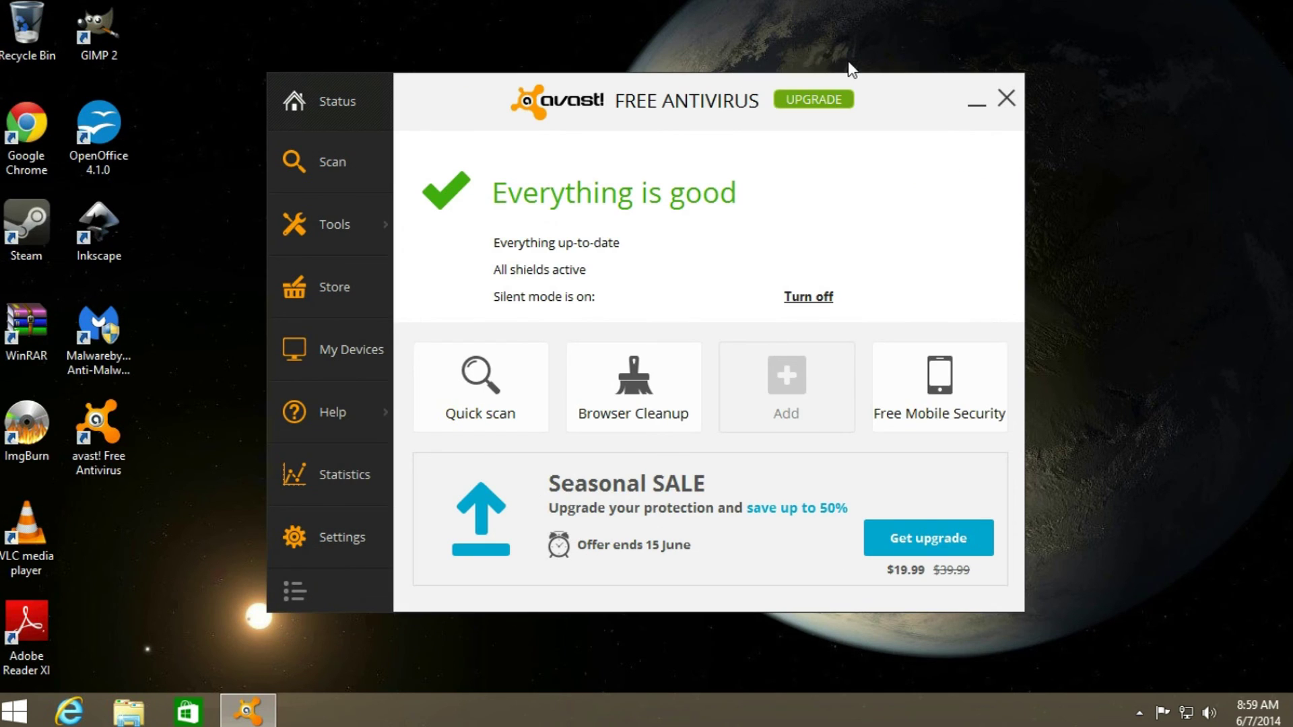
left_click(1006, 98)
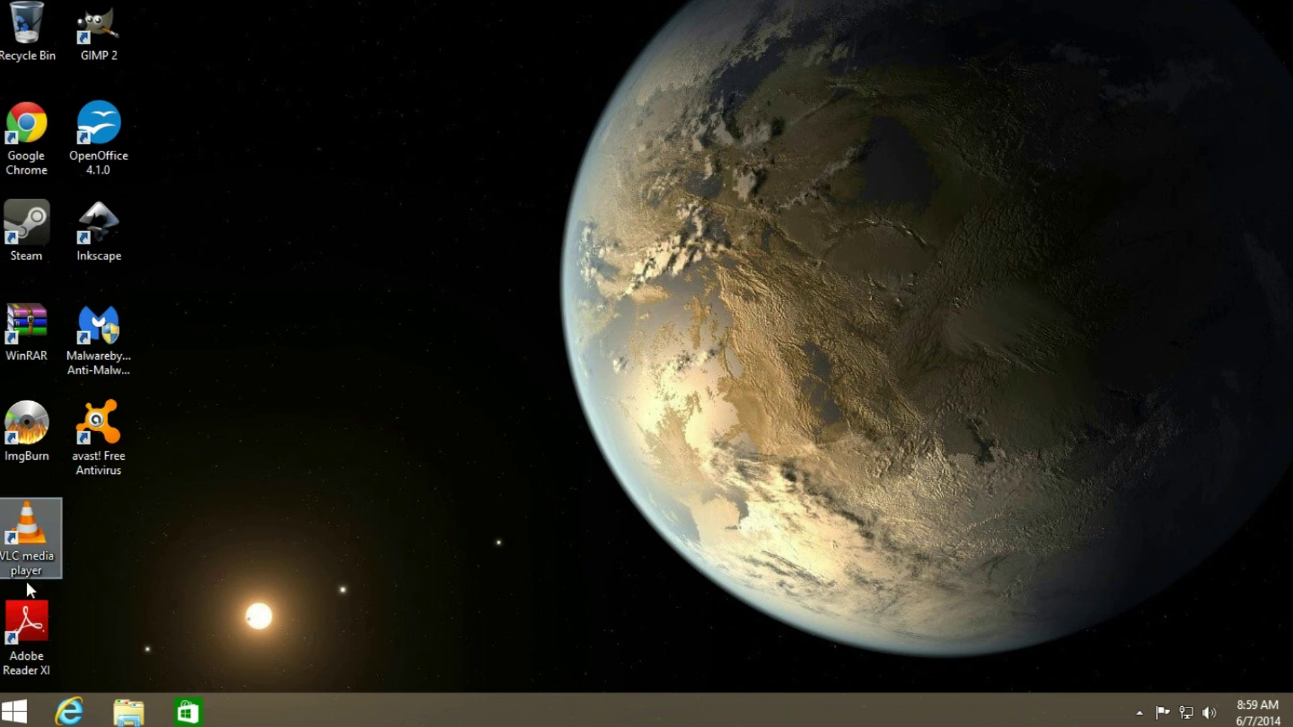
- Open the new classic Start menu and bring up its Classic Start Menu options
left_click(15, 711)
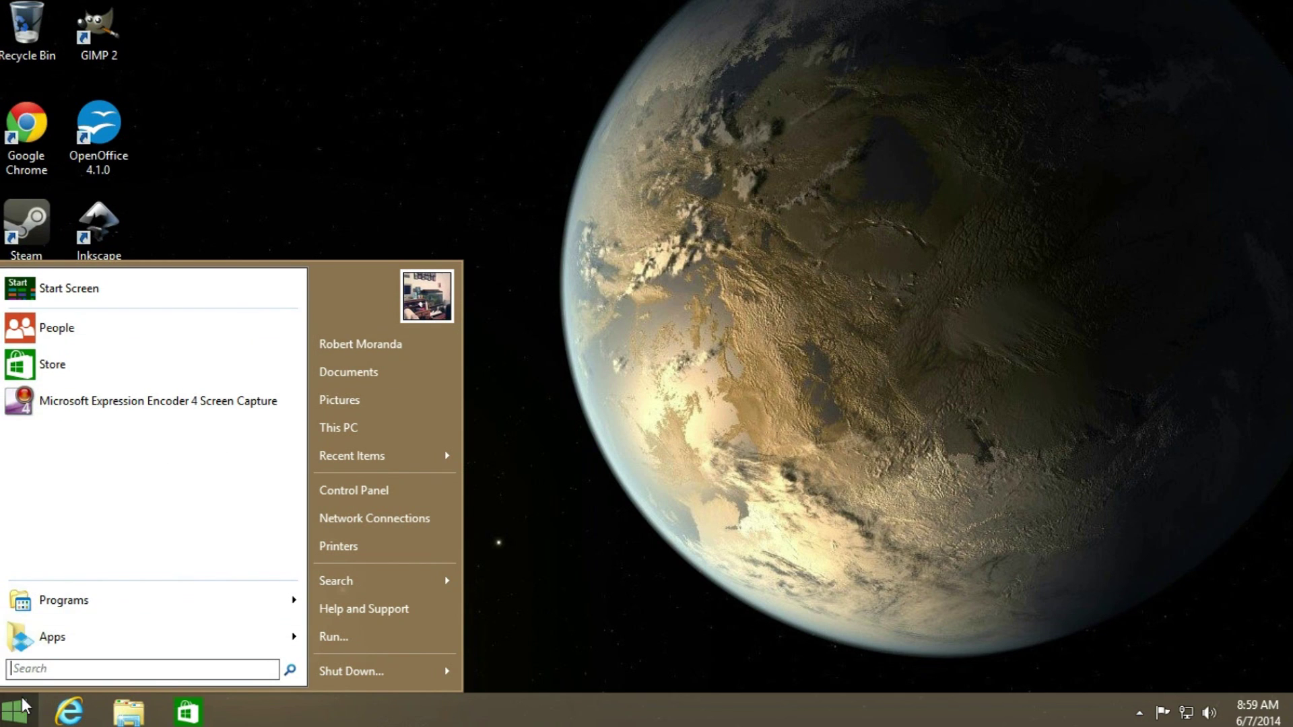
right_click(15, 711)
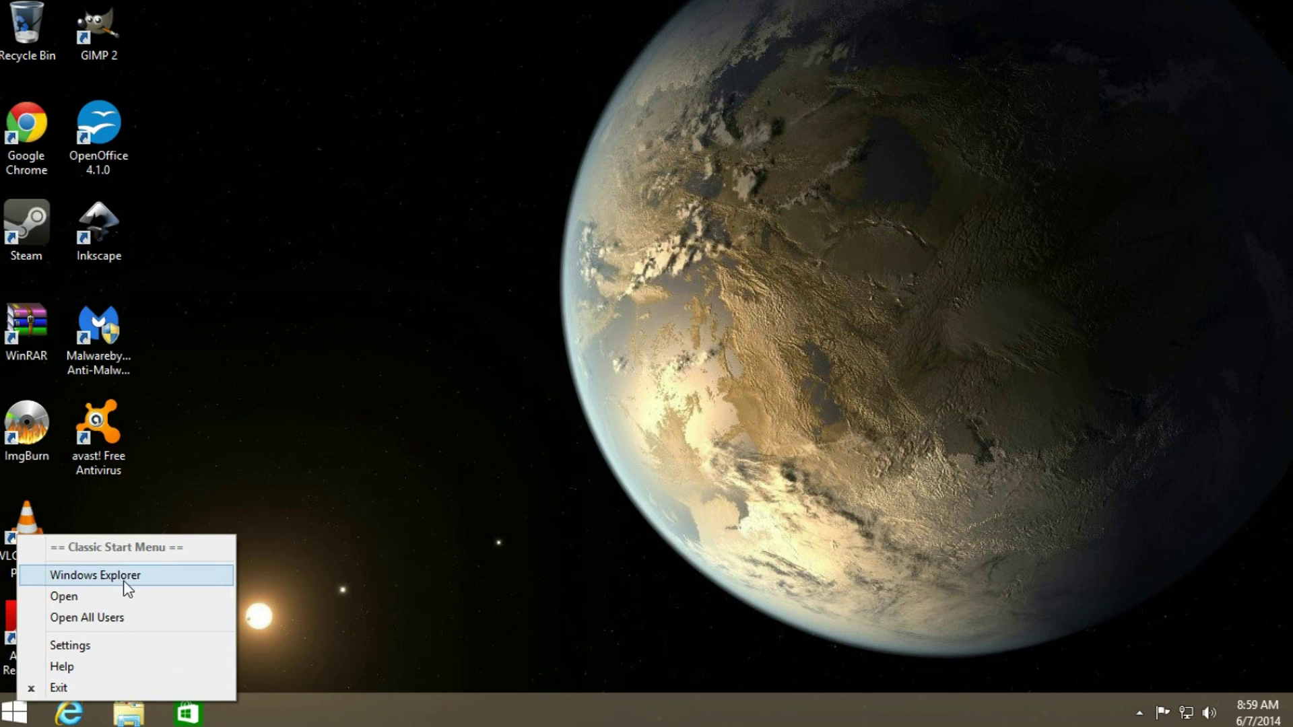
- Switch Classic Start Menu to the Windows 7 style, save it, and check the new Start menu
left_click(100, 645)
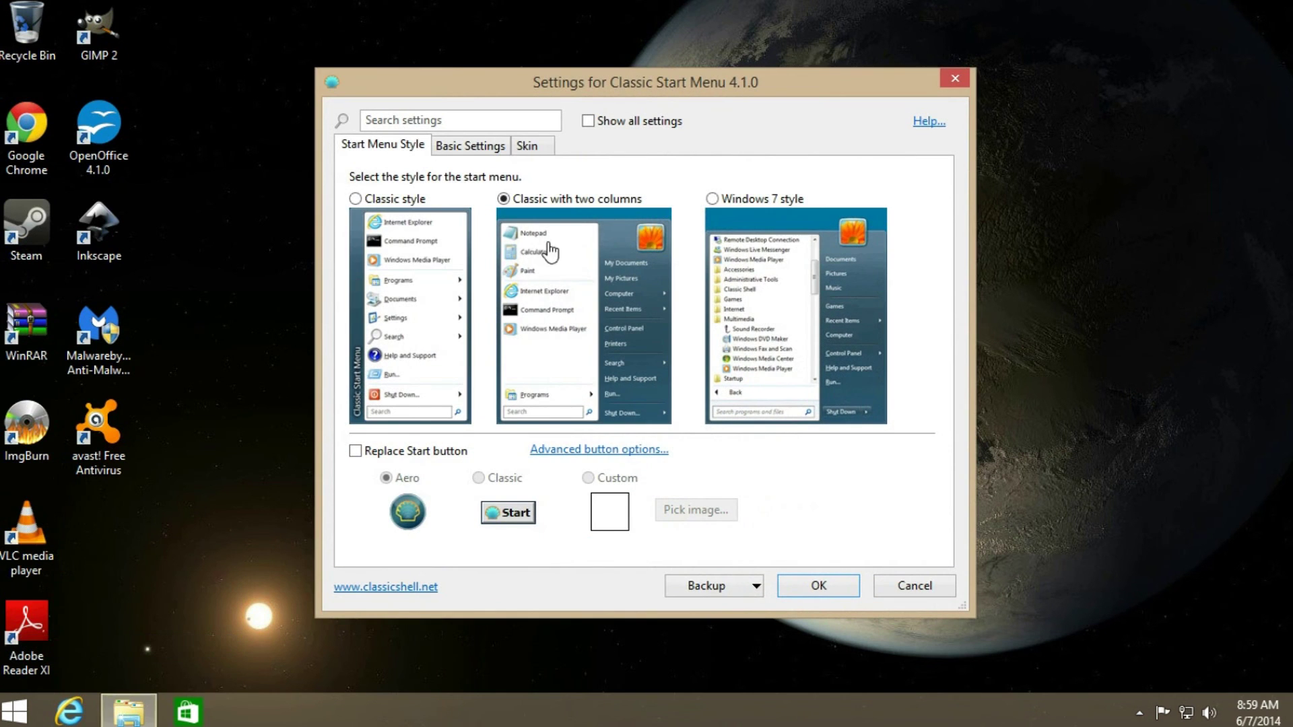
left_click(734, 199)
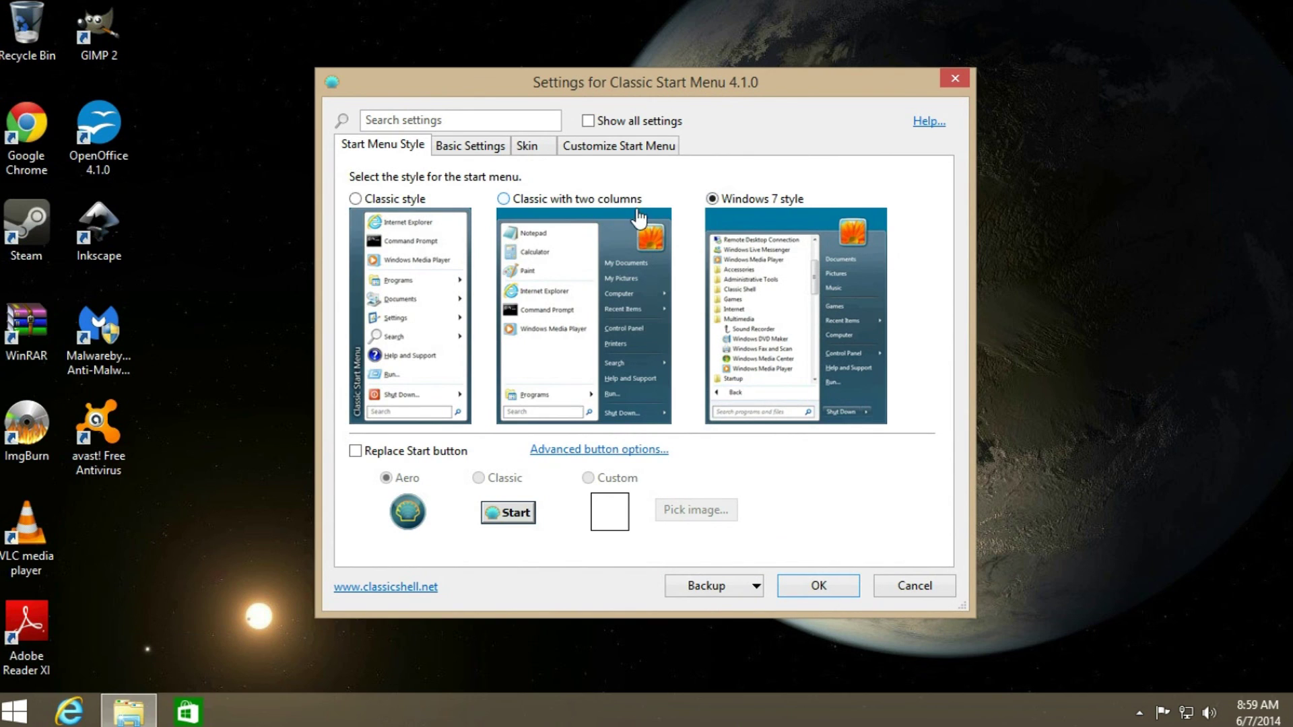
left_click(527, 150)
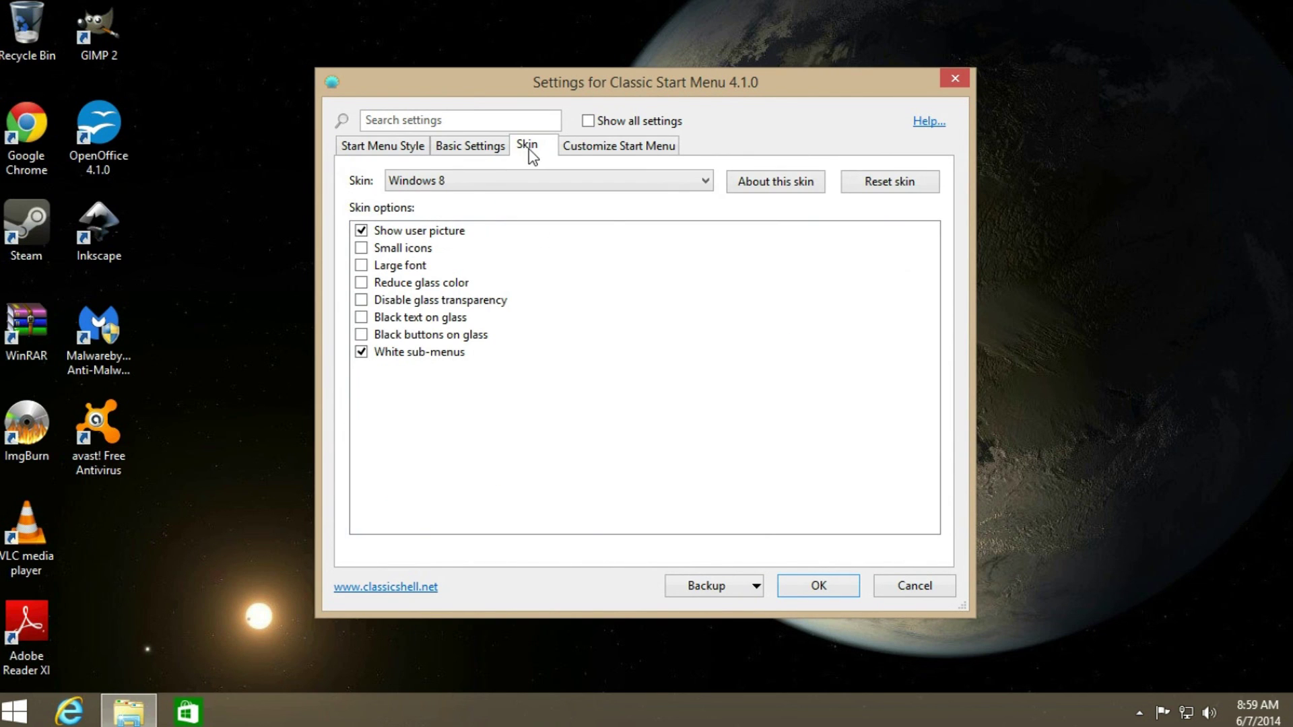
left_click(475, 155)
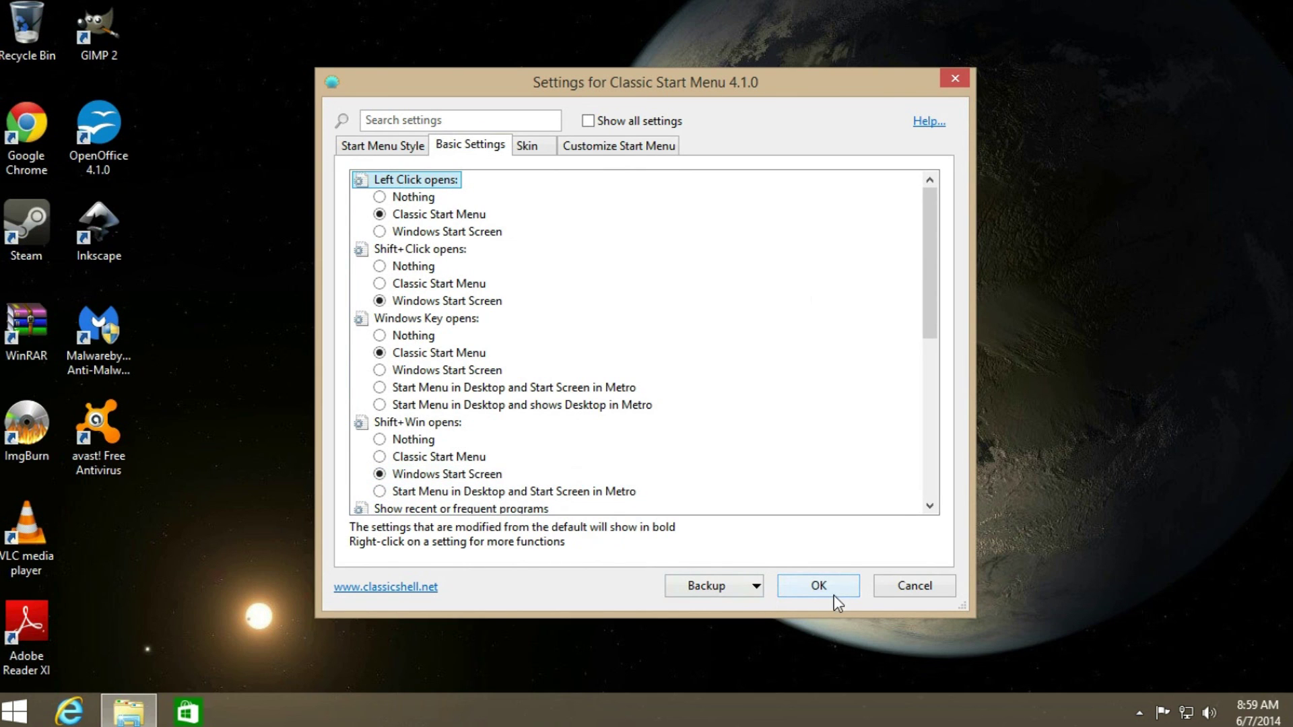
left_click(818, 586)
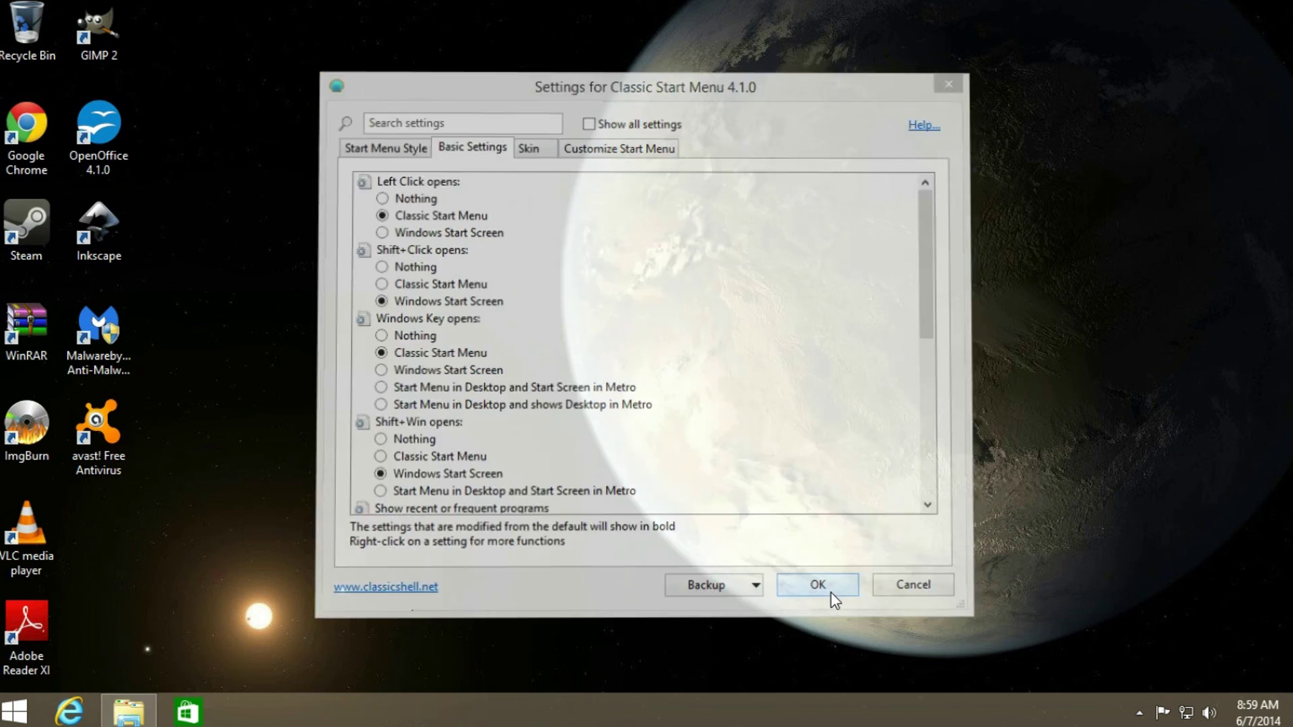
left_click(15, 710)
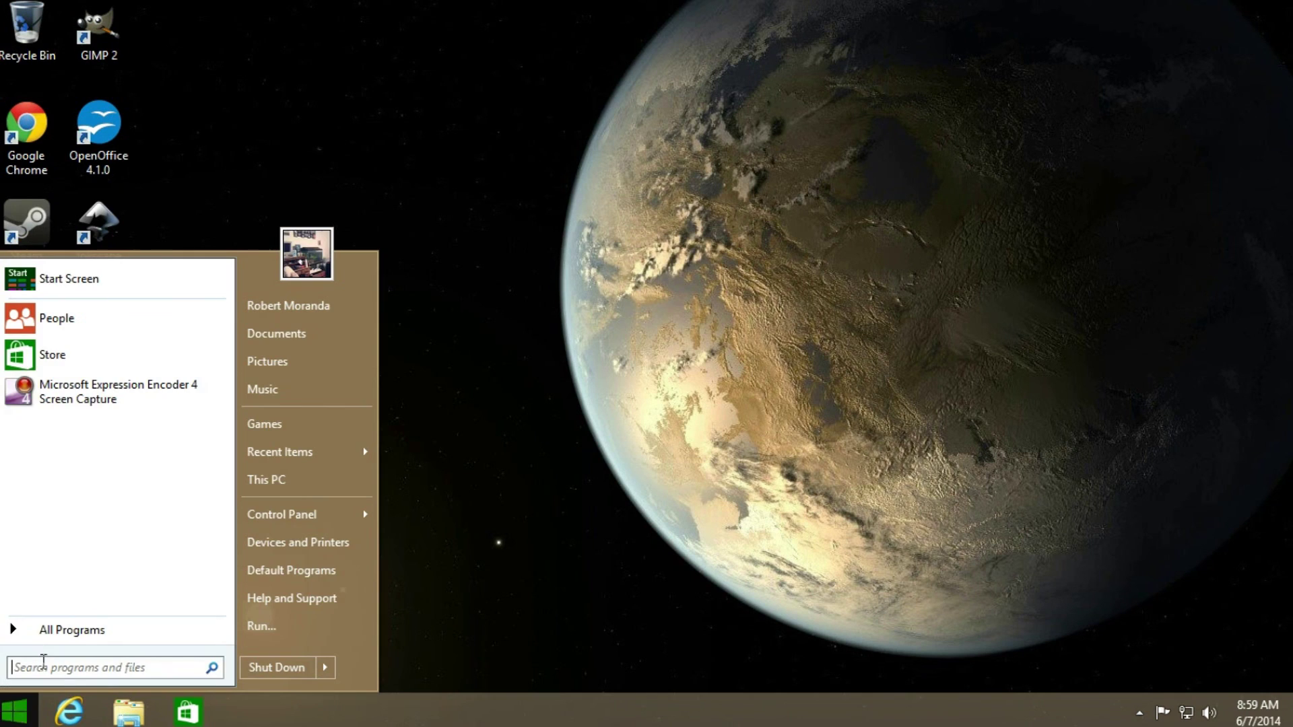
left_click(770, 346)
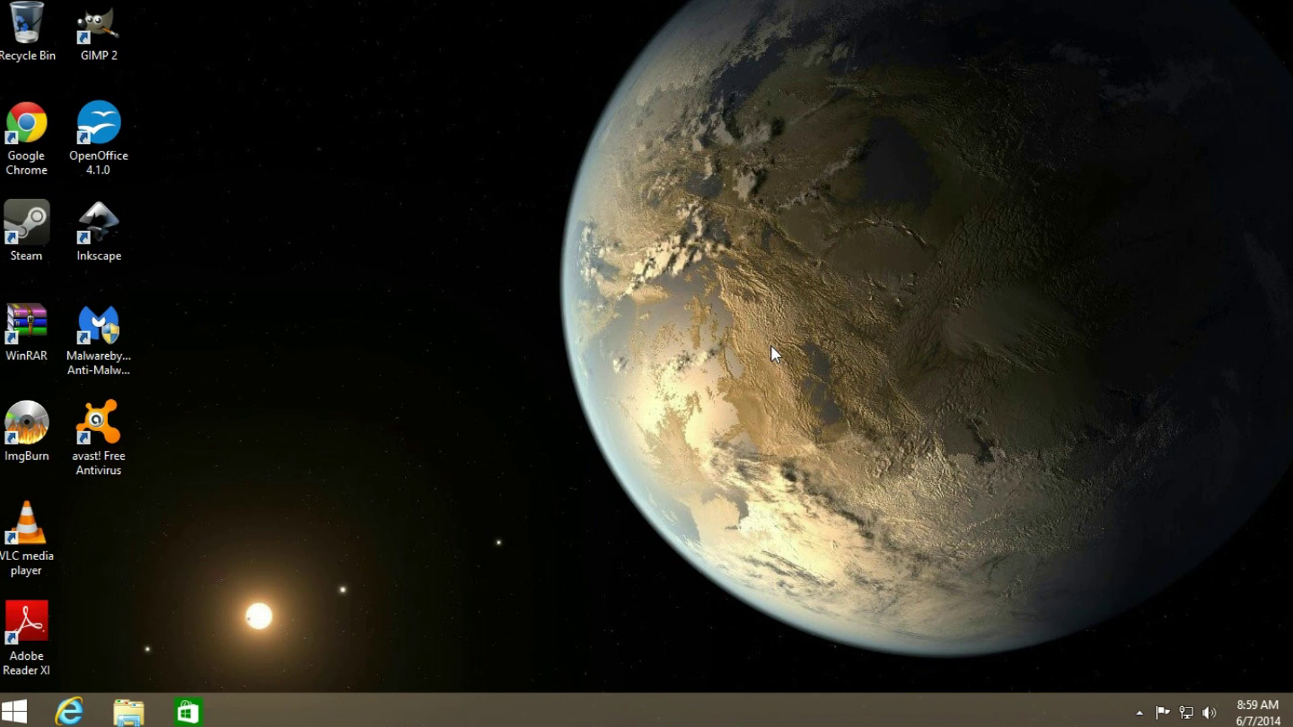